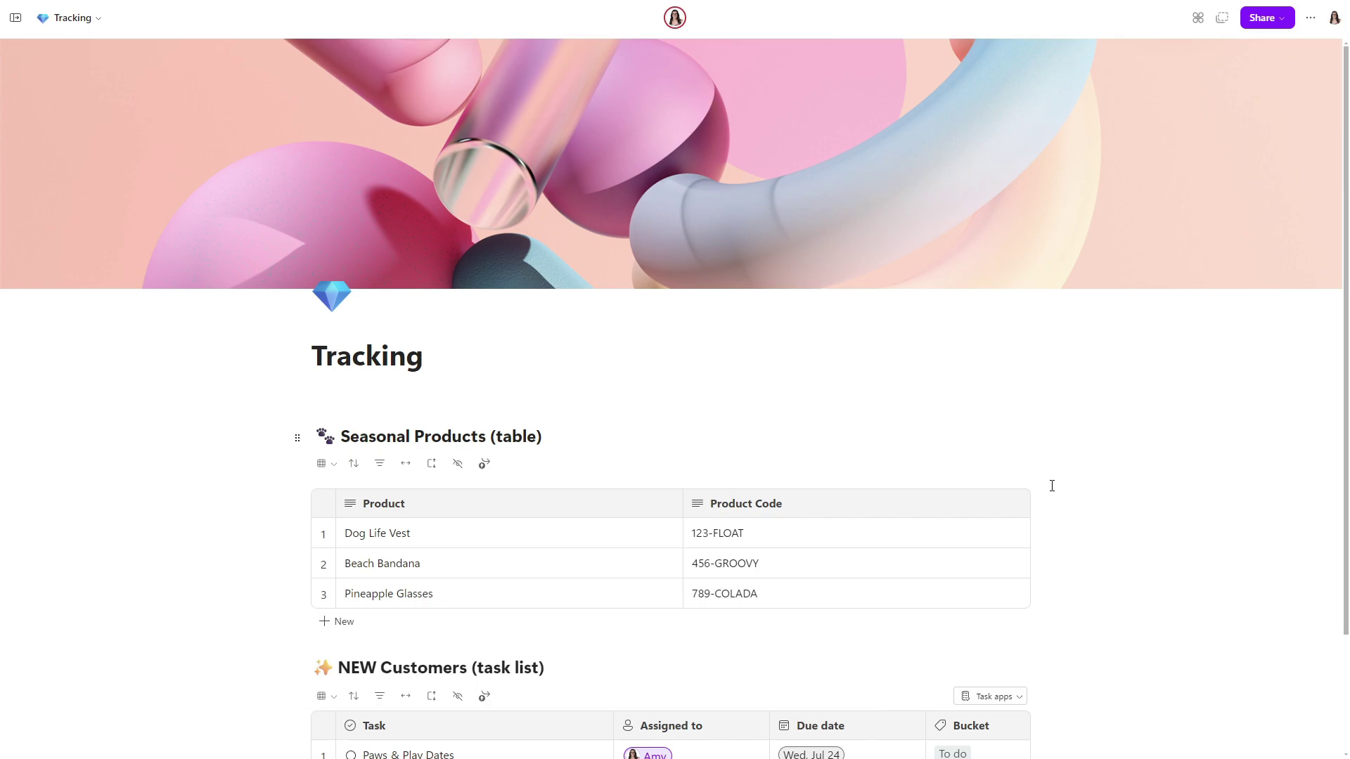
Bring up the Tracking page's Share menu and open the Workspace sharing dialog.
left_click(1263, 26)
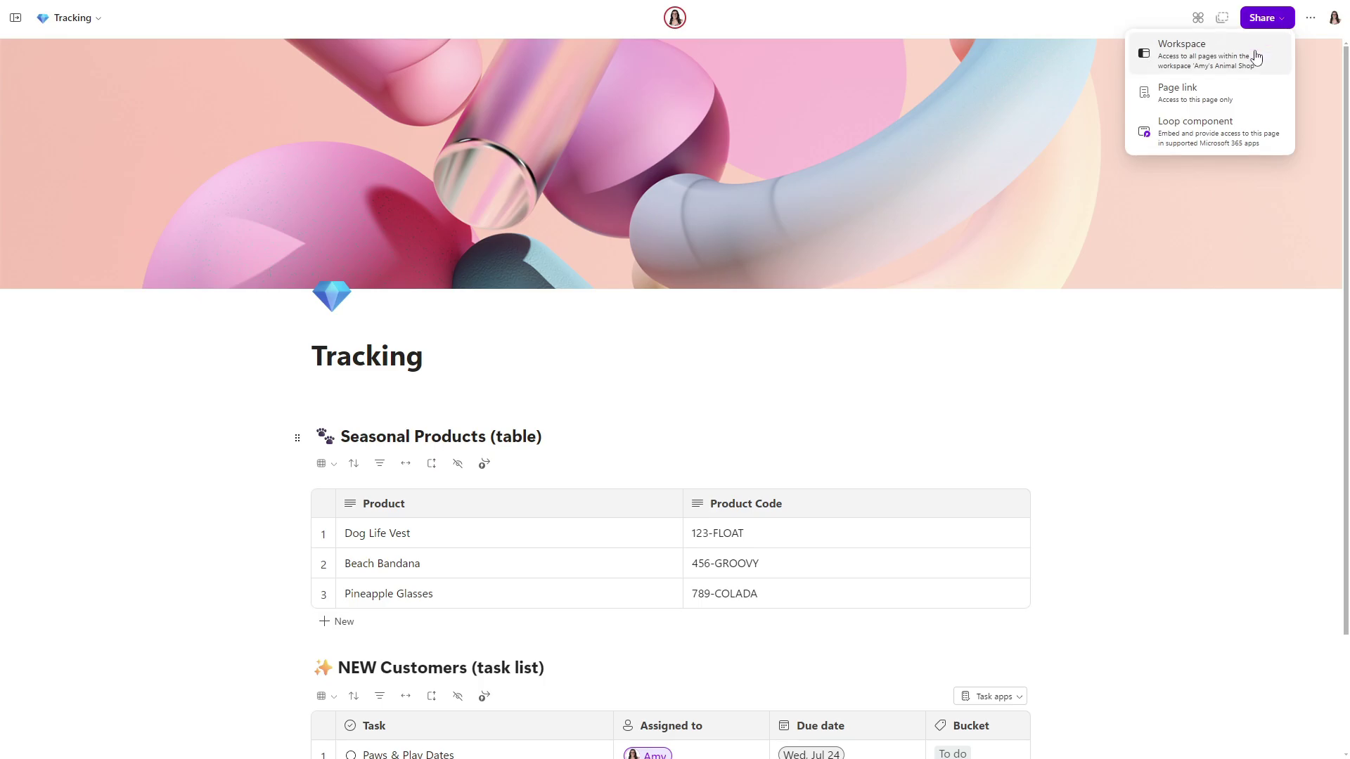
left_click(1257, 50)
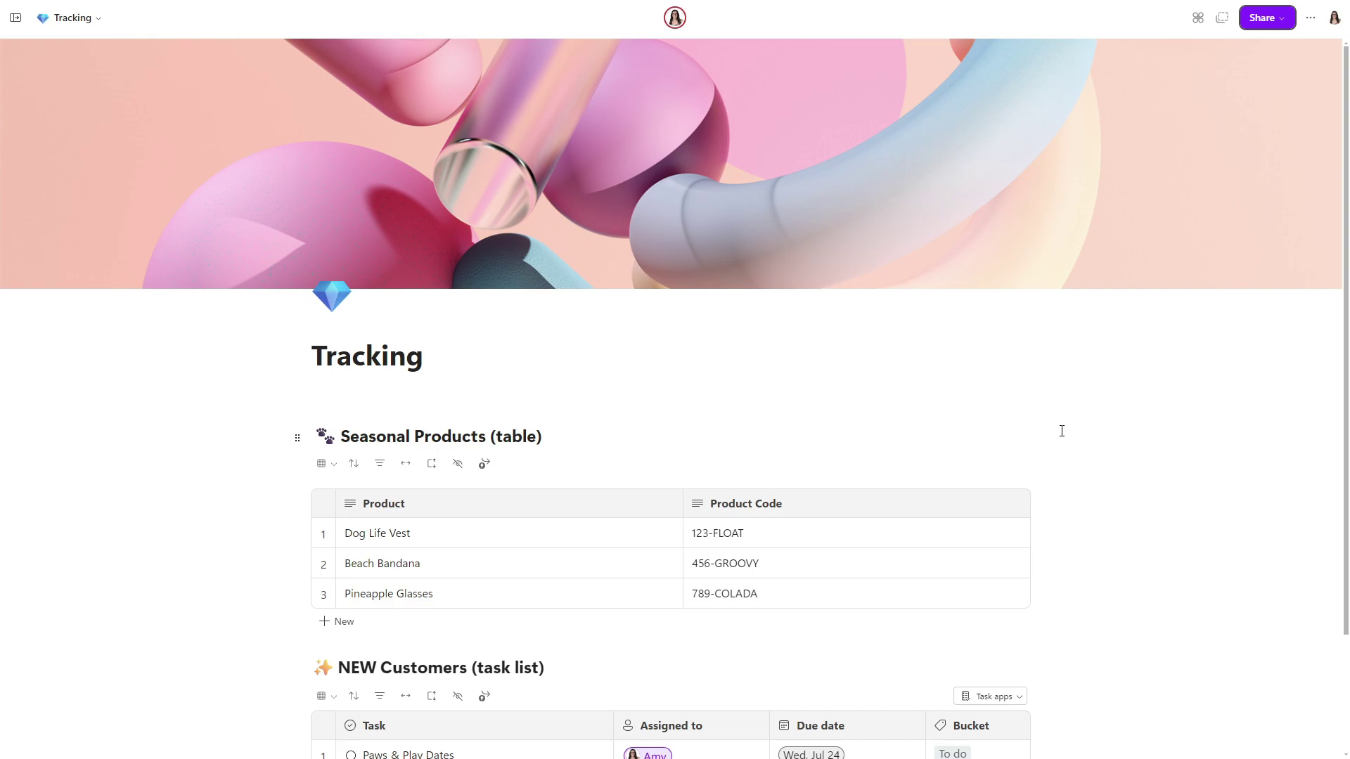
Open the Workspace sharing settings and accept all pending requests to join the workspace.
left_click(1263, 21)
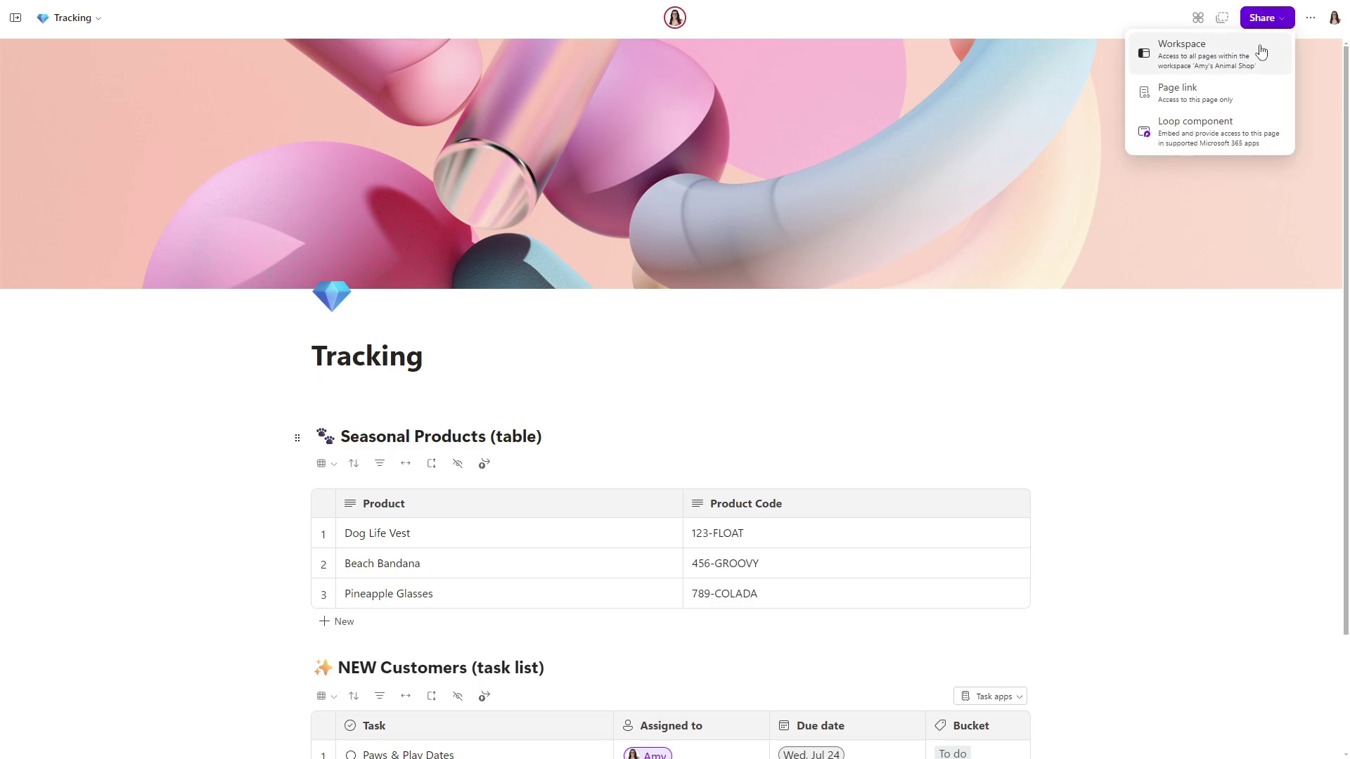
left_click(1259, 48)
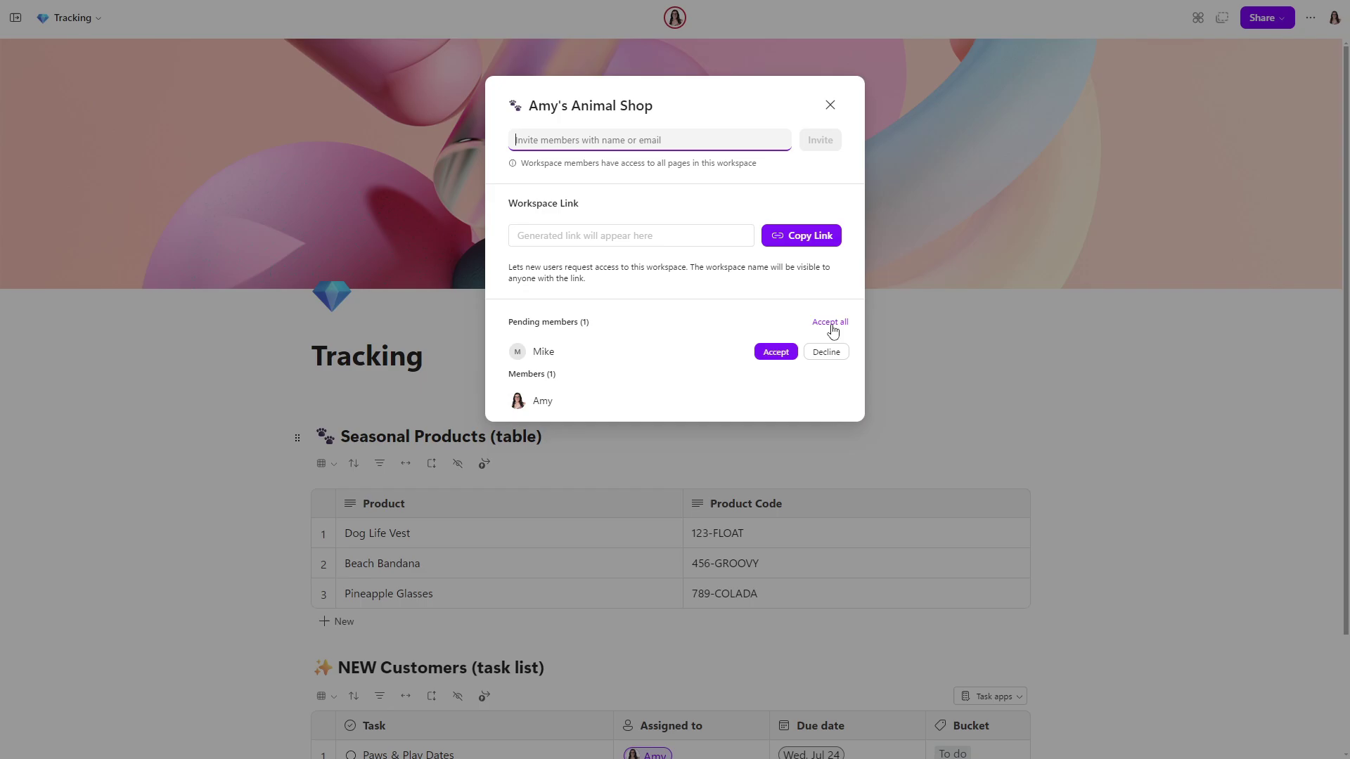
left_click(831, 323)
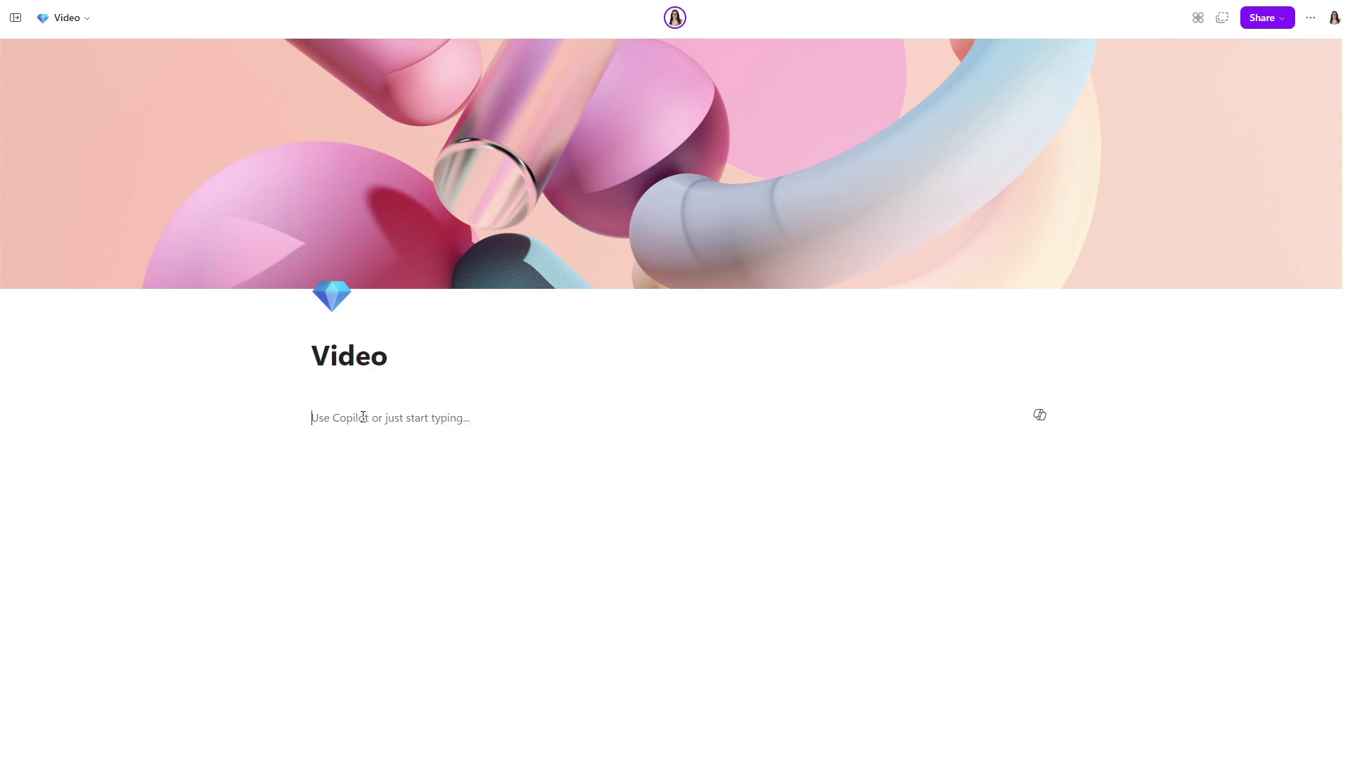
Insert a Record Video block into the Video page with the /record command.
type("/record")
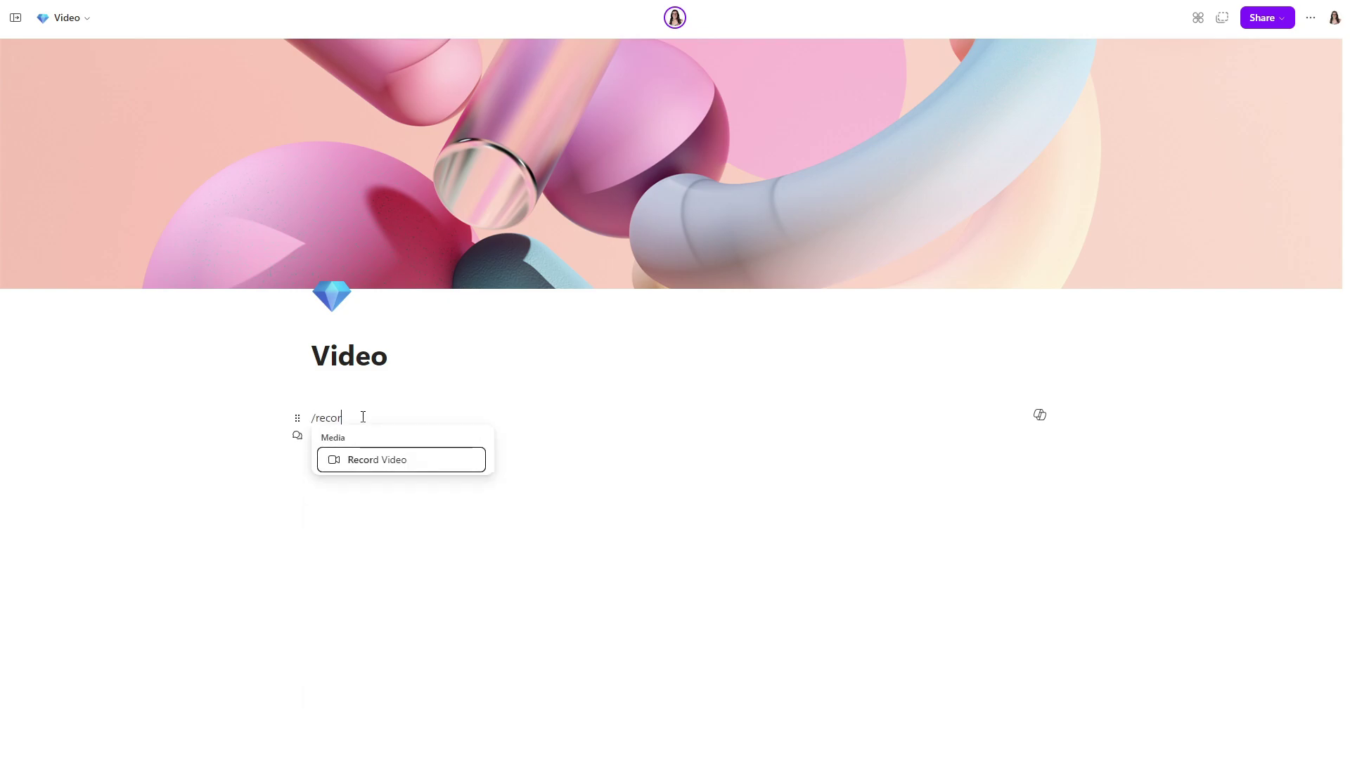
left_click(363, 458)
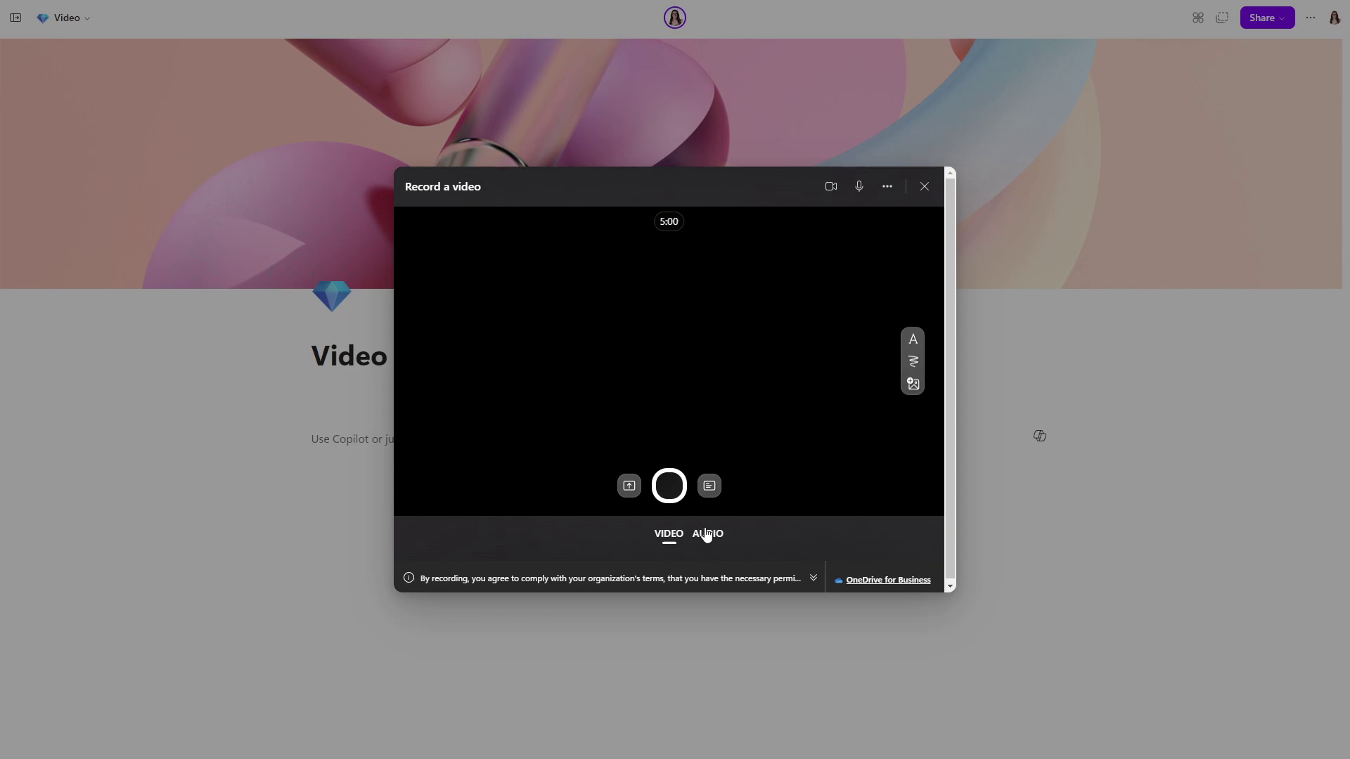
Record a short screen capture of Screen 1 and insert the clip into the Video page.
left_click(629, 486)
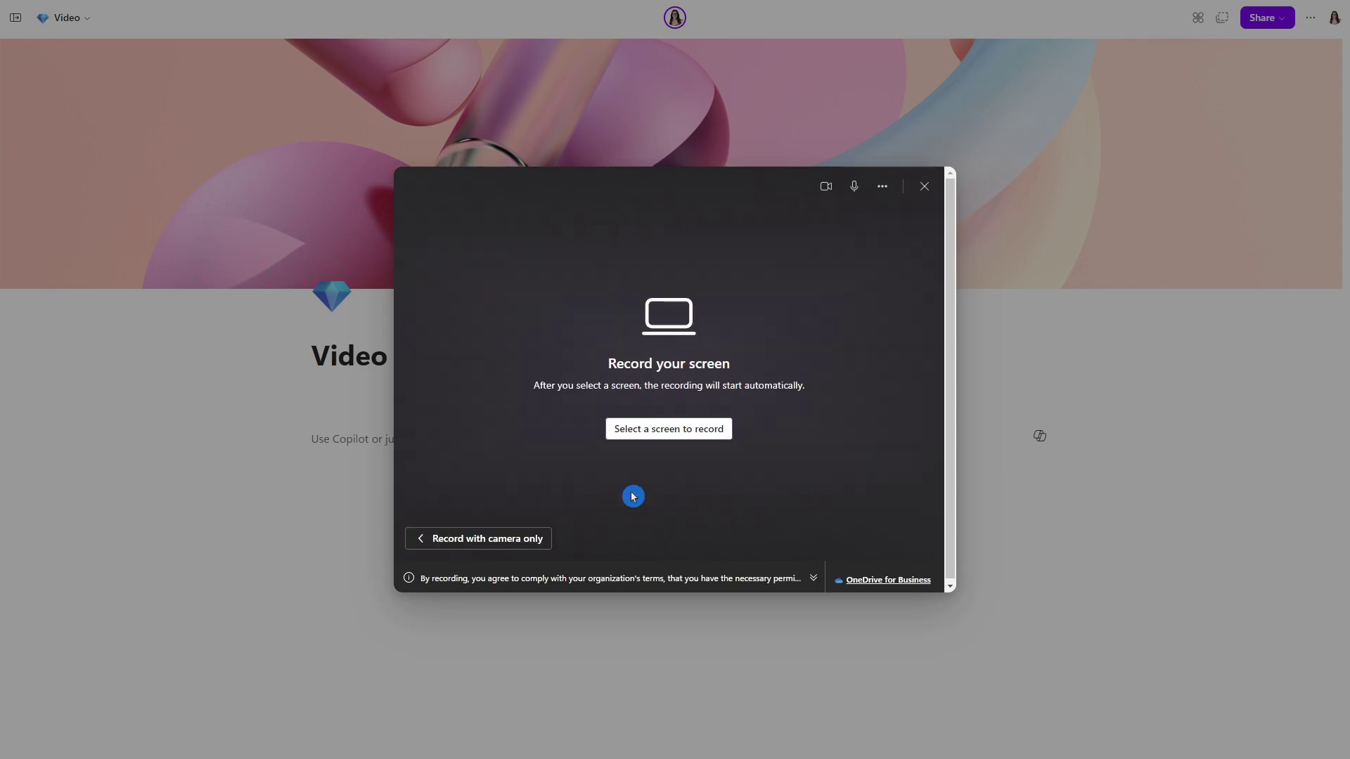
left_click(655, 430)
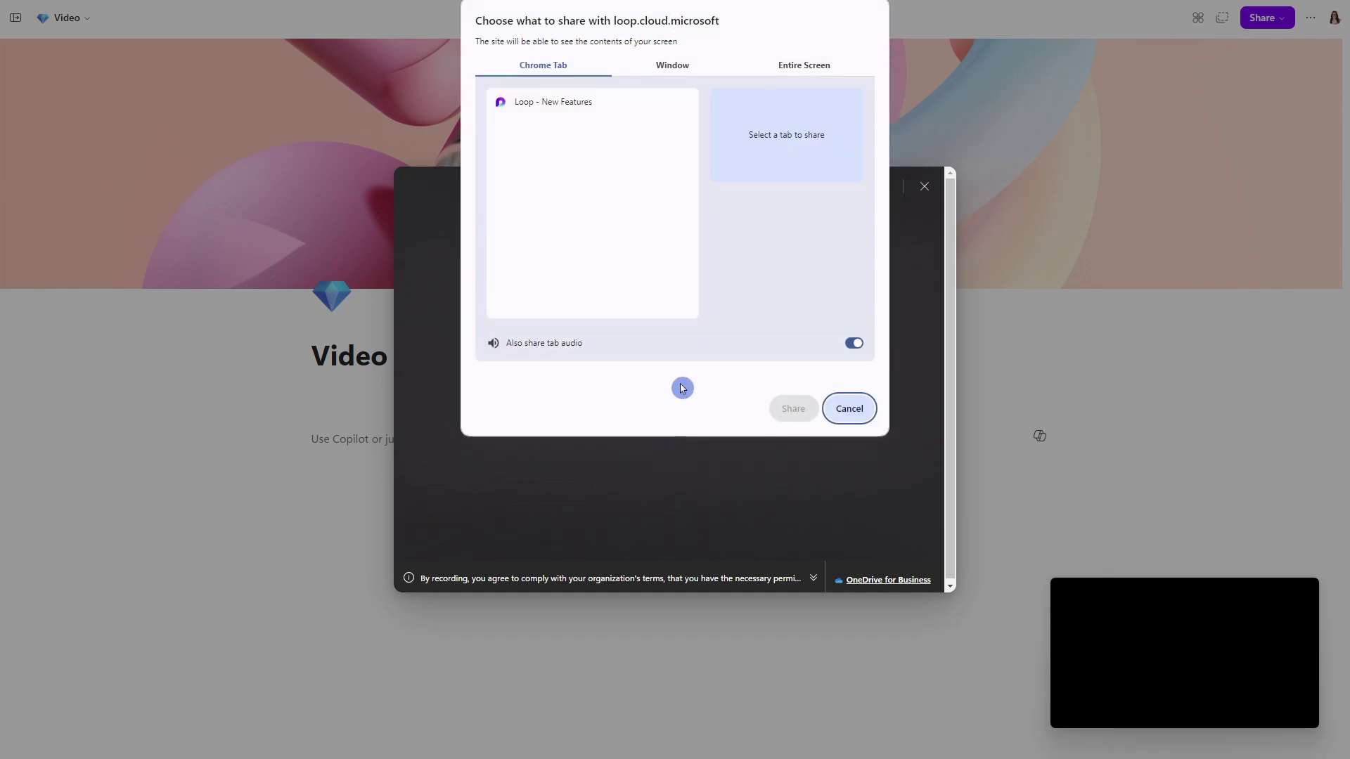
left_click(795, 71)
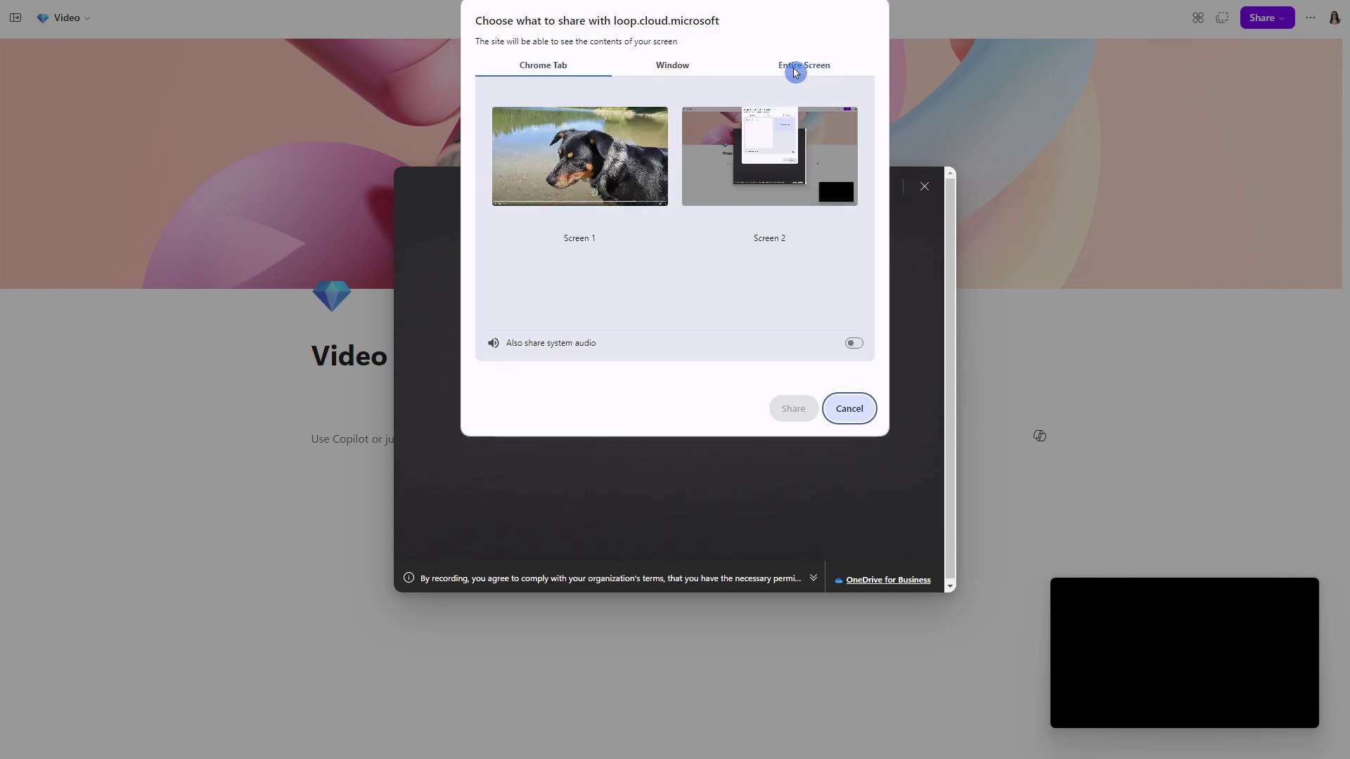
left_click(601, 155)
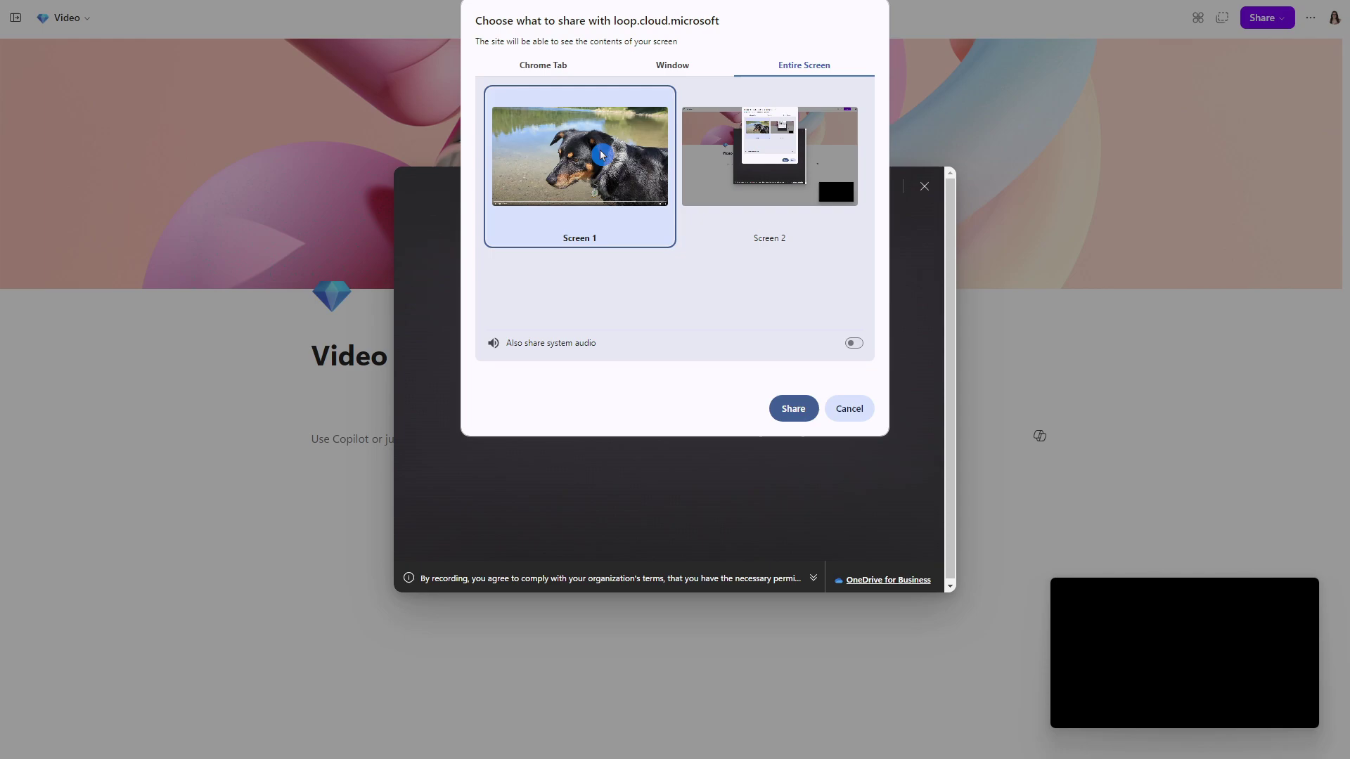
left_click(795, 418)
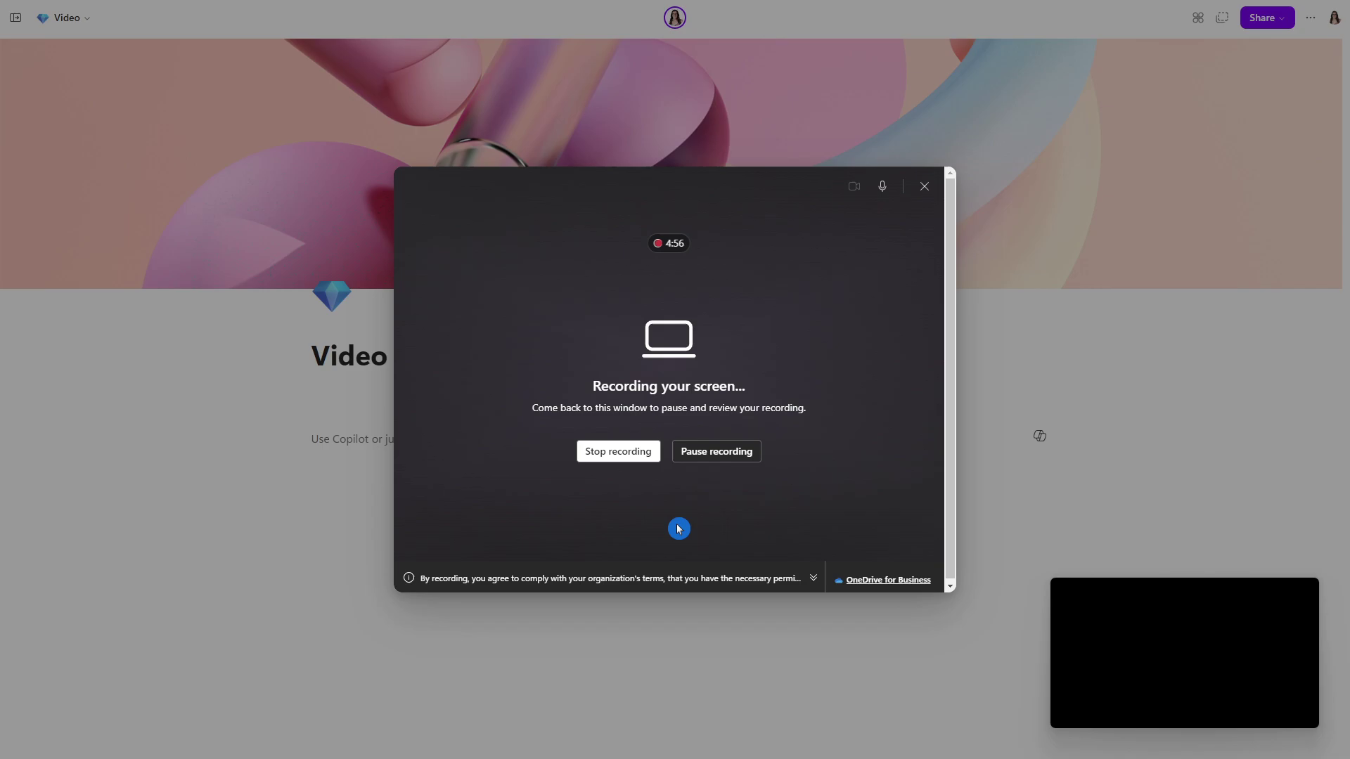
left_click(639, 462)
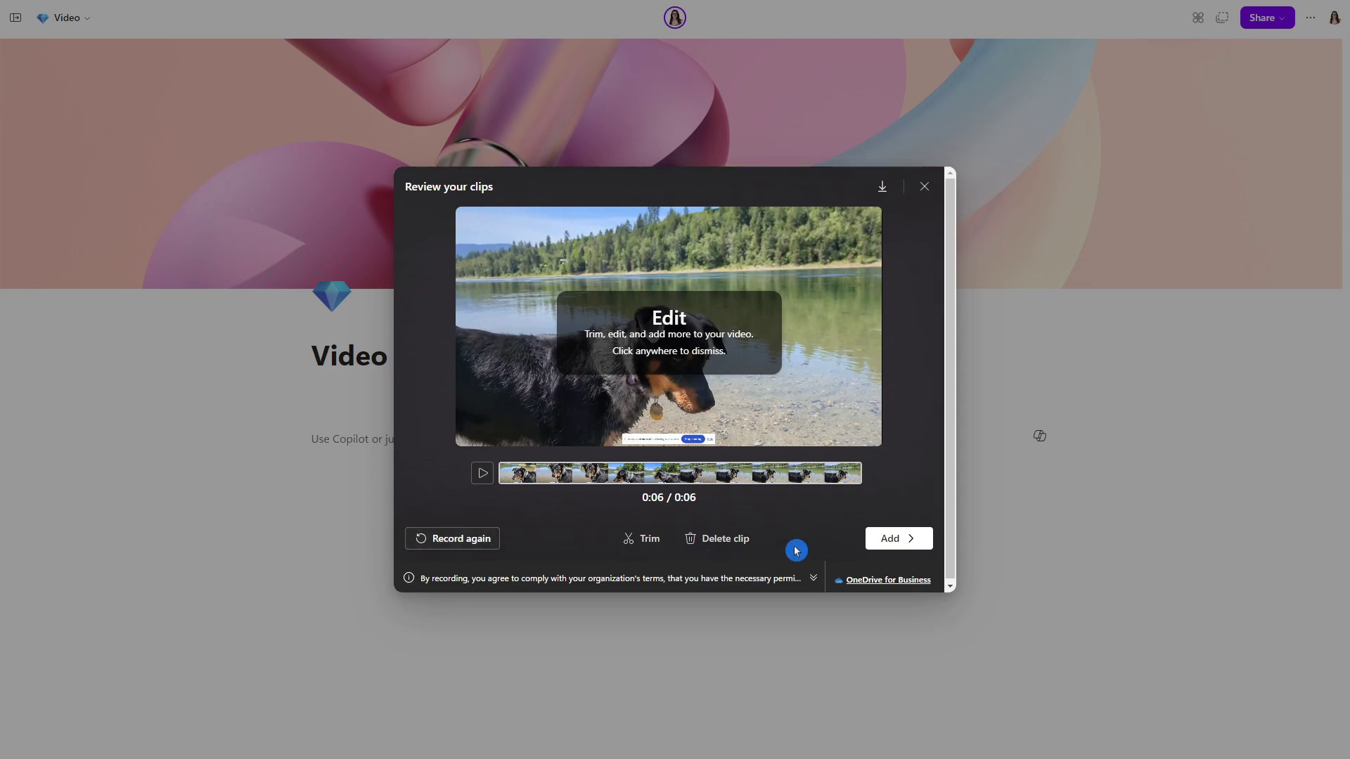
left_click(919, 545)
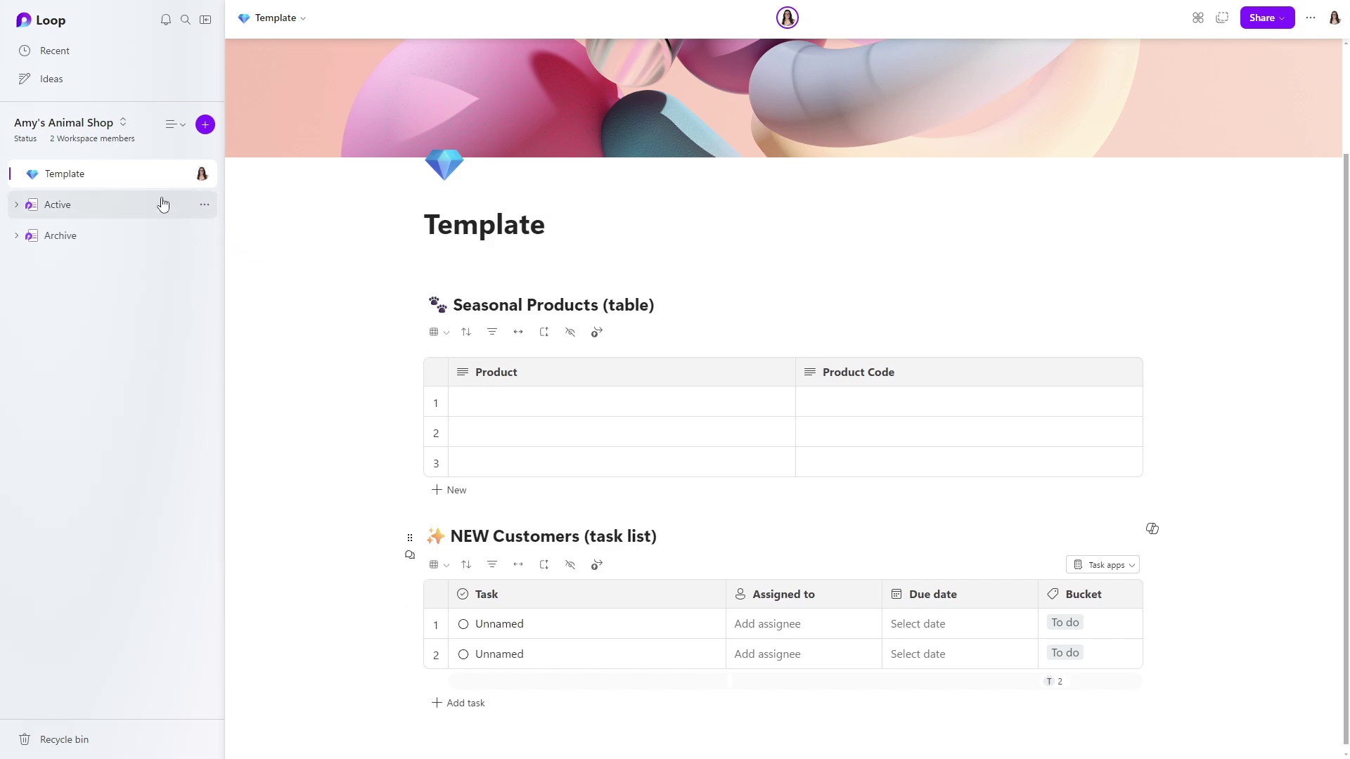
Save the Template page, with its icon and title, to the workspace template gallery.
left_click(183, 175)
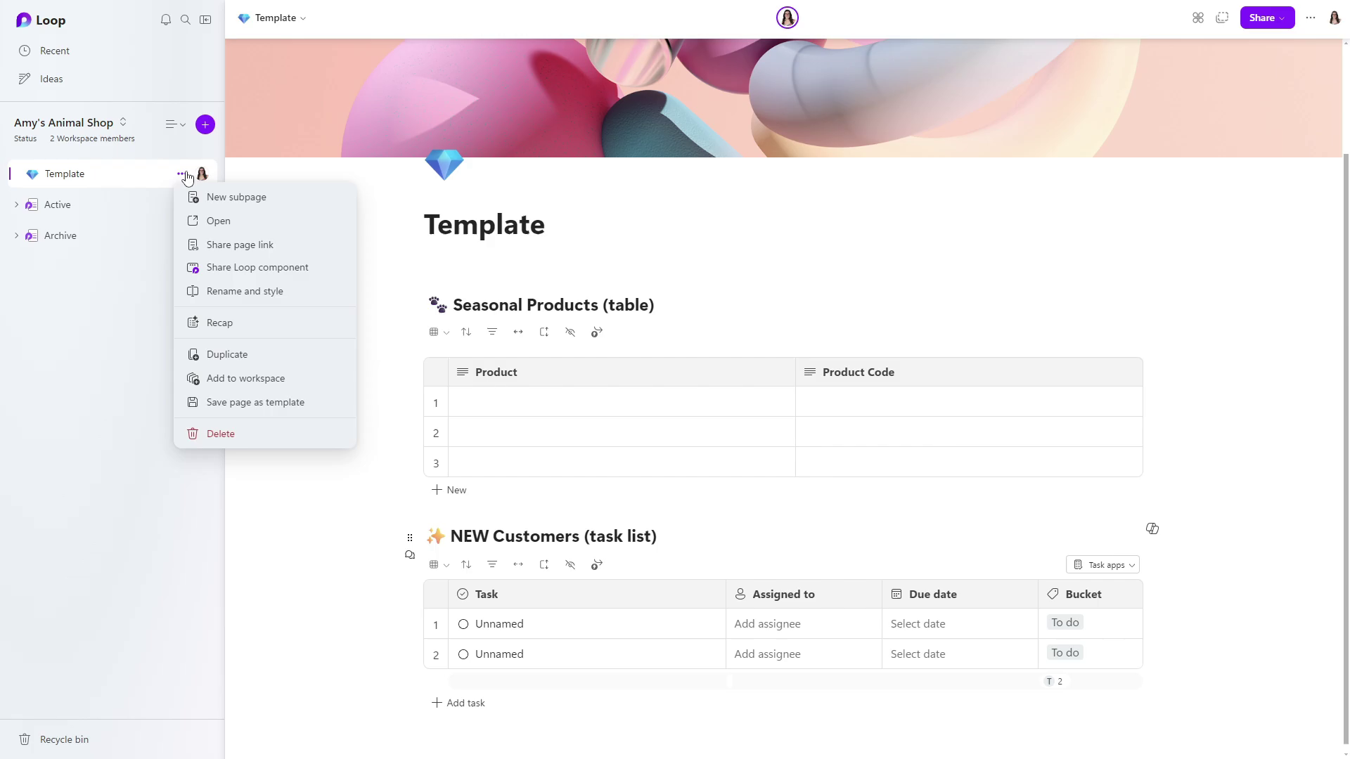
left_click(232, 405)
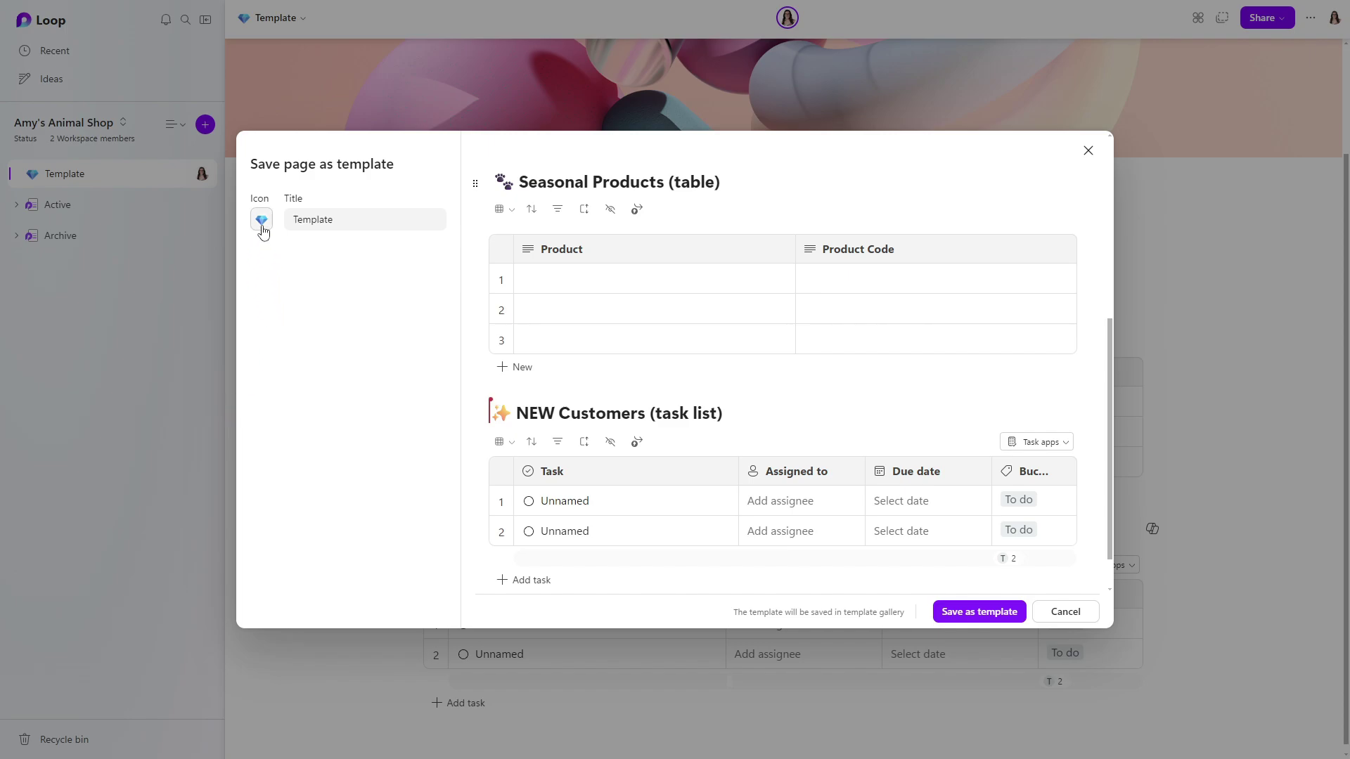
left_click(313, 212)
left_click(962, 622)
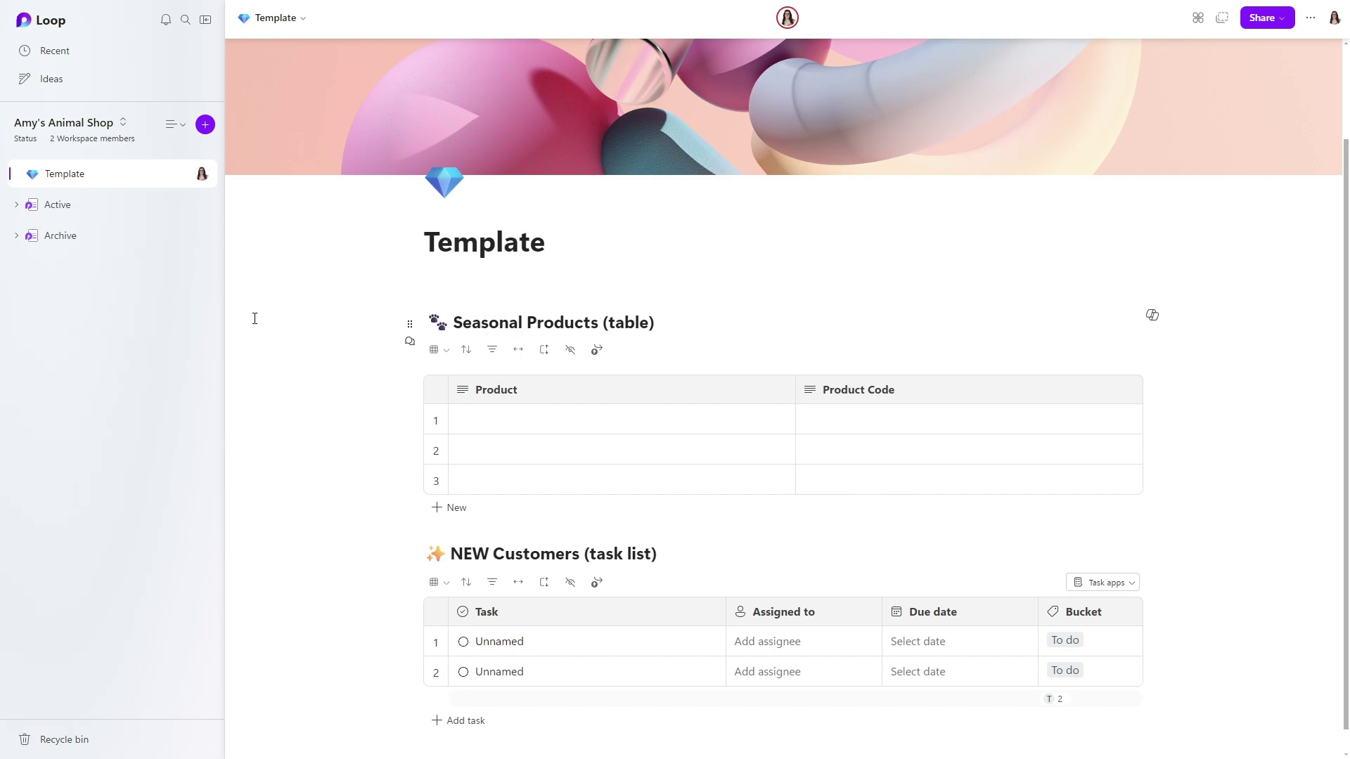
Create a new page from the workspace's saved Template in the Template Gallery.
left_click(205, 125)
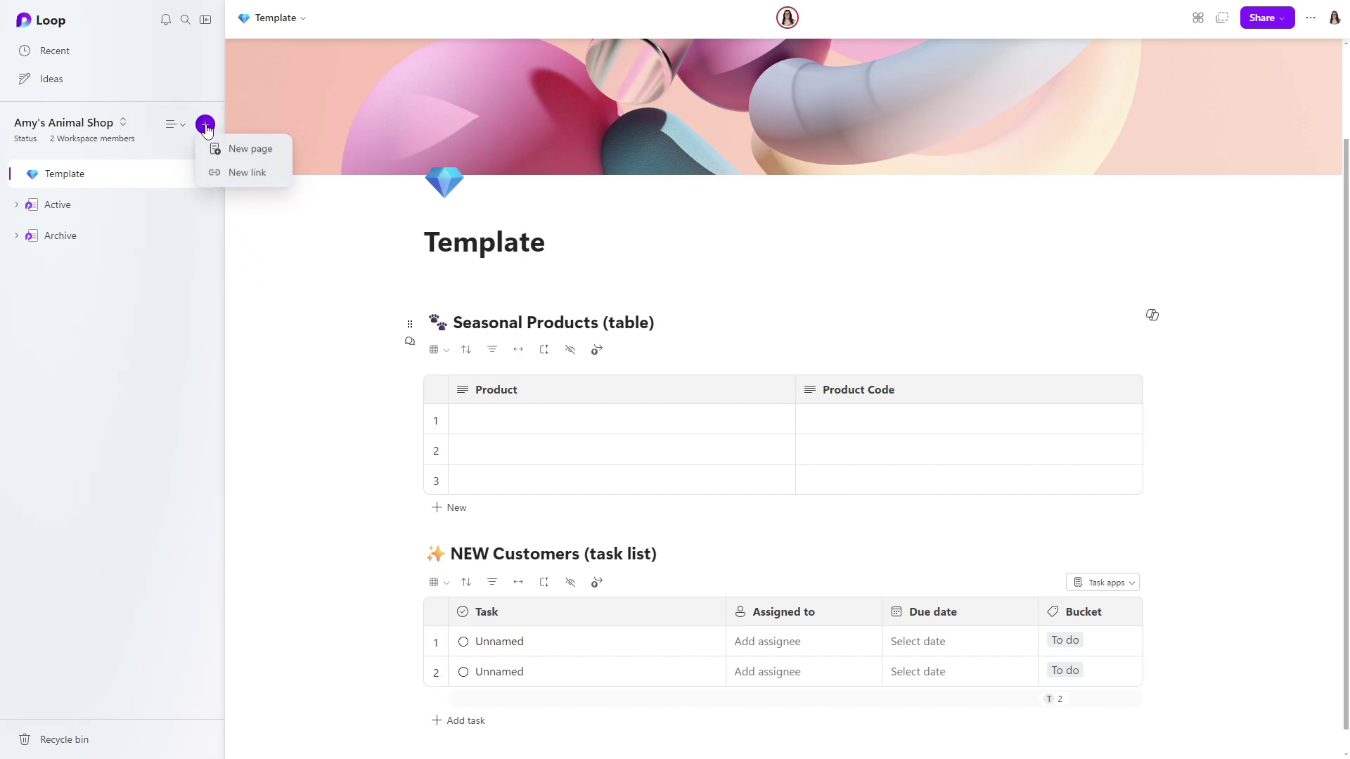
left_click(225, 154)
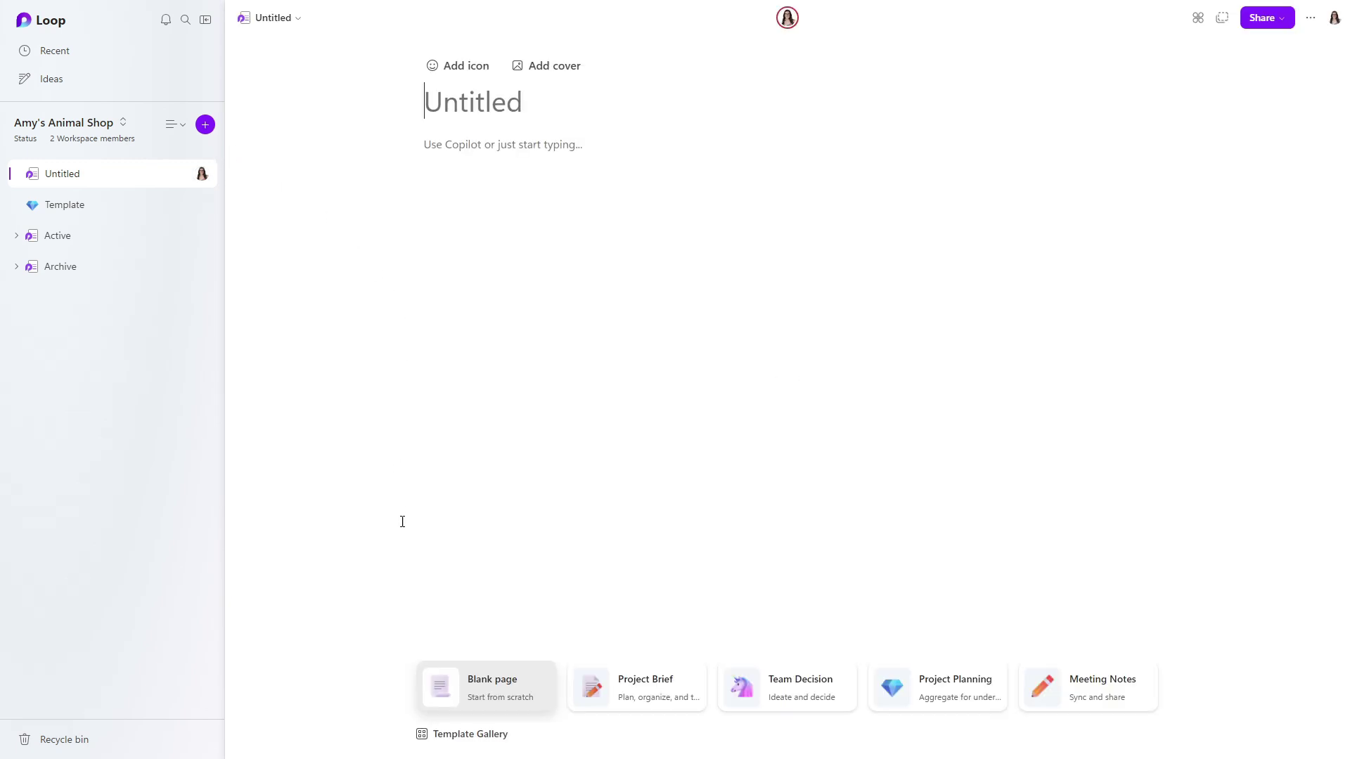
left_click(406, 696)
left_click(461, 739)
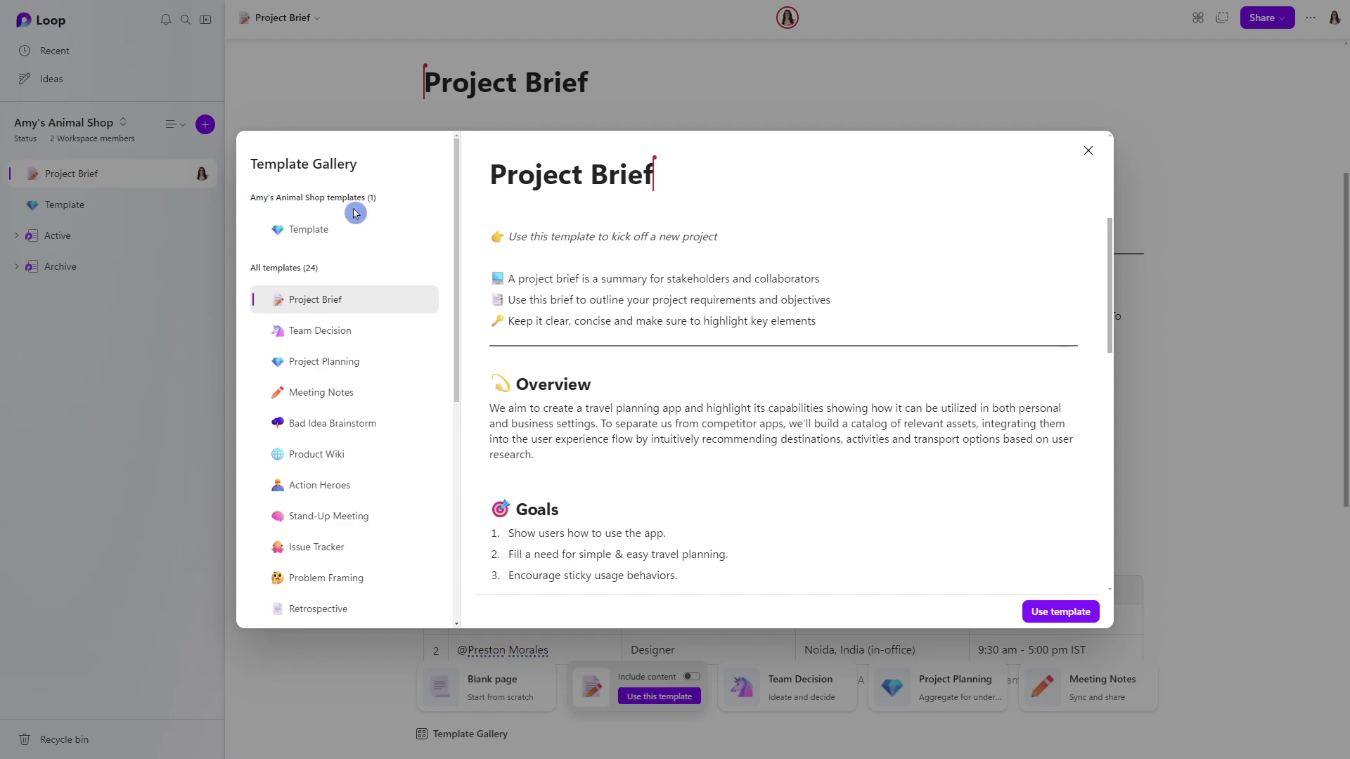
left_click(352, 239)
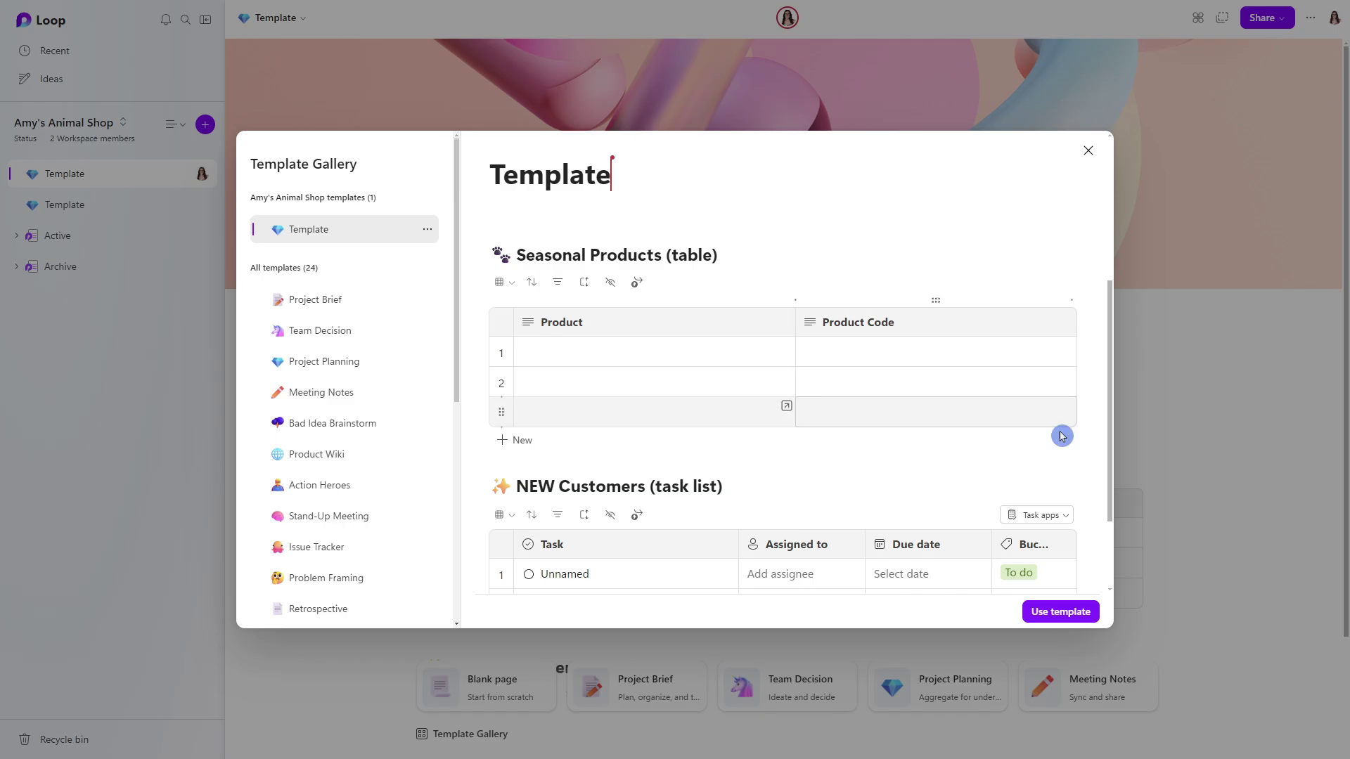
left_click(1074, 613)
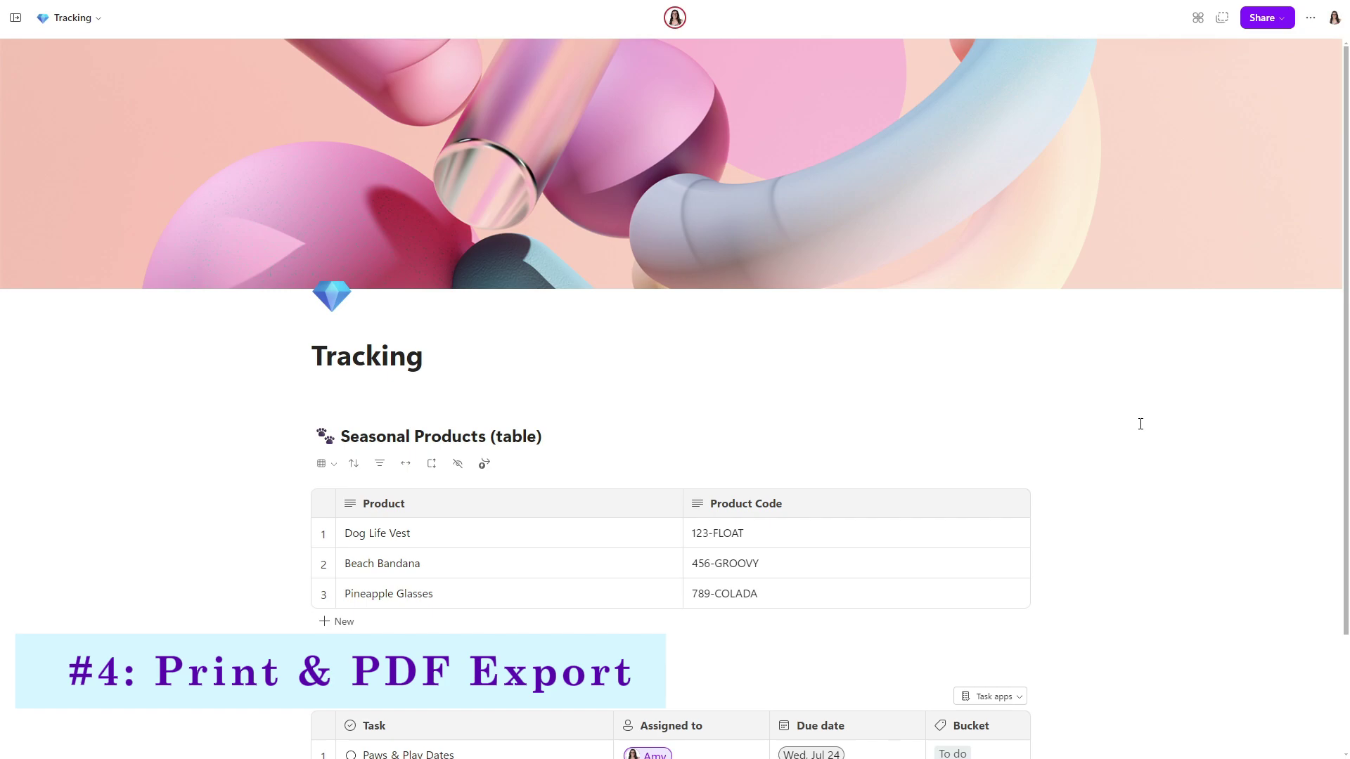
left_click(1309, 22)
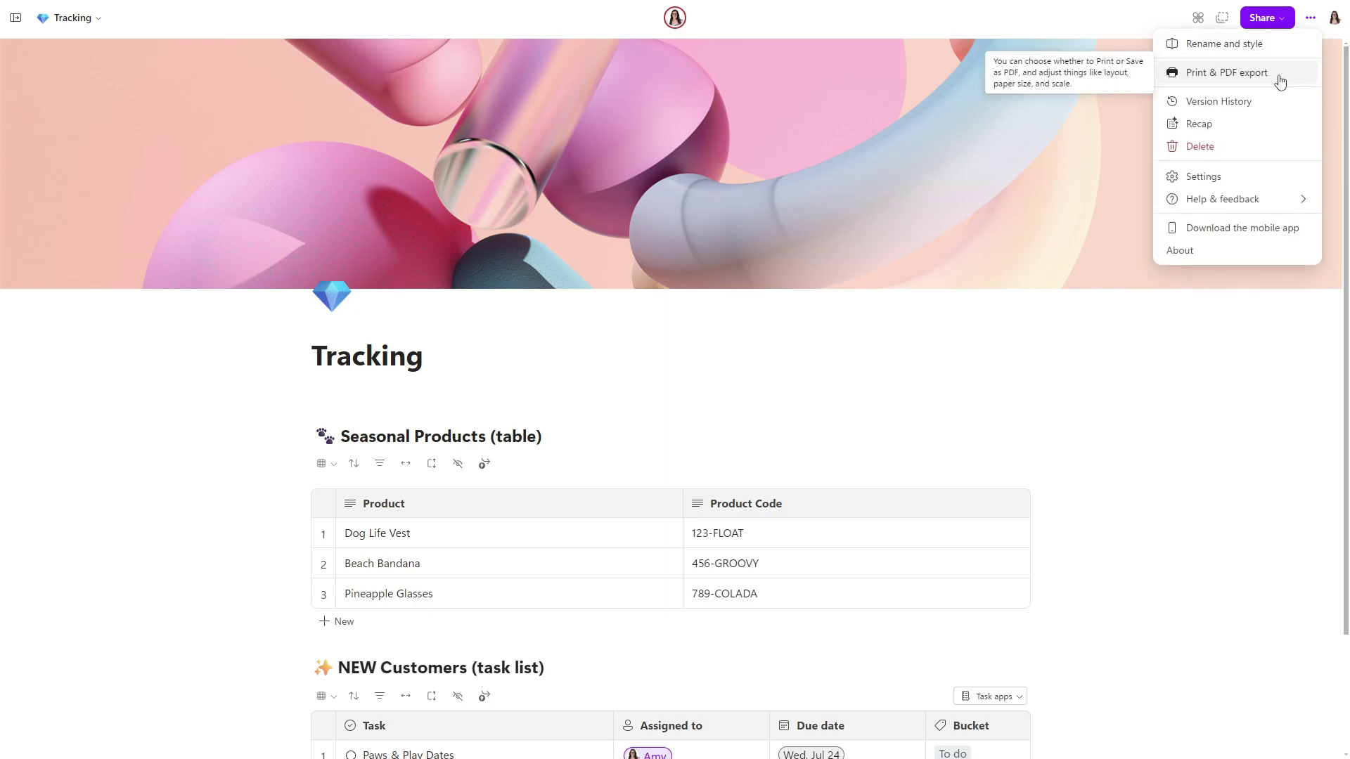
left_click(952, 354)
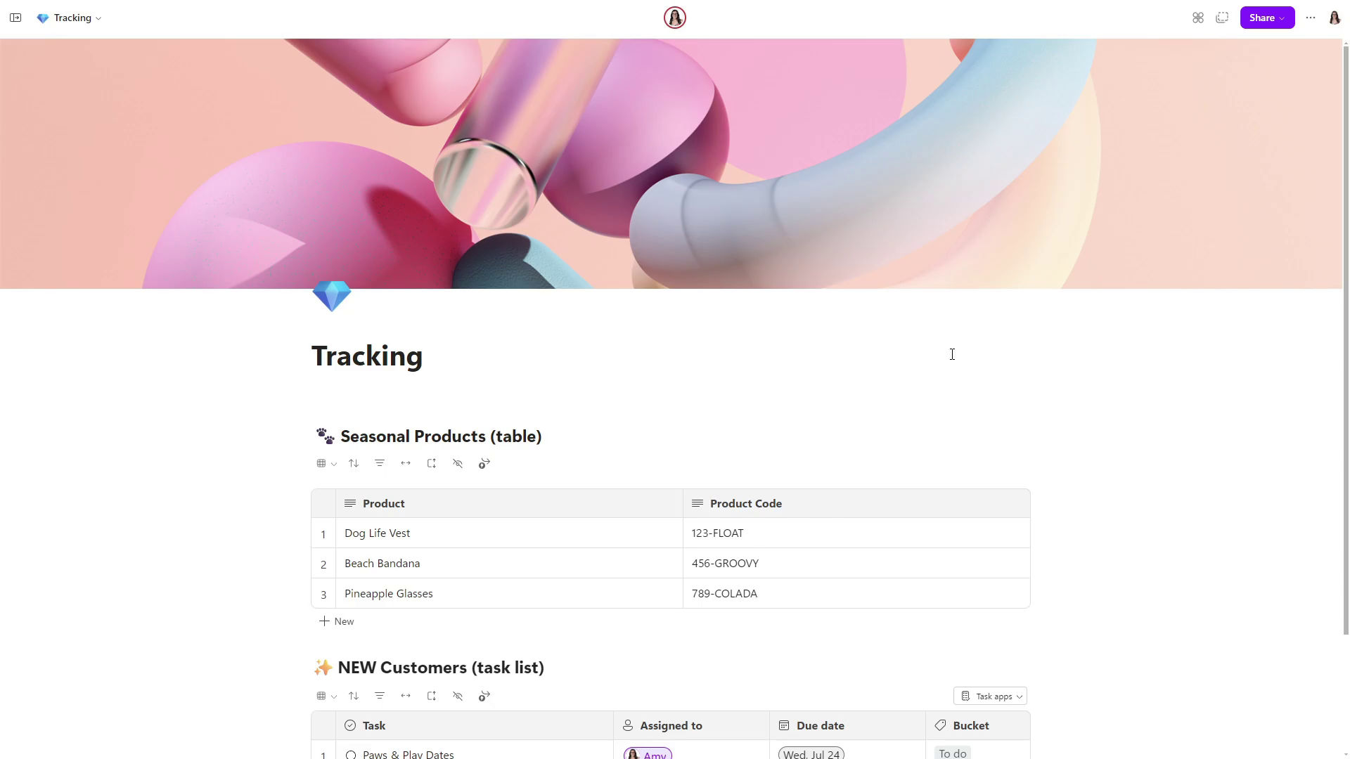
key("ctrl+p")
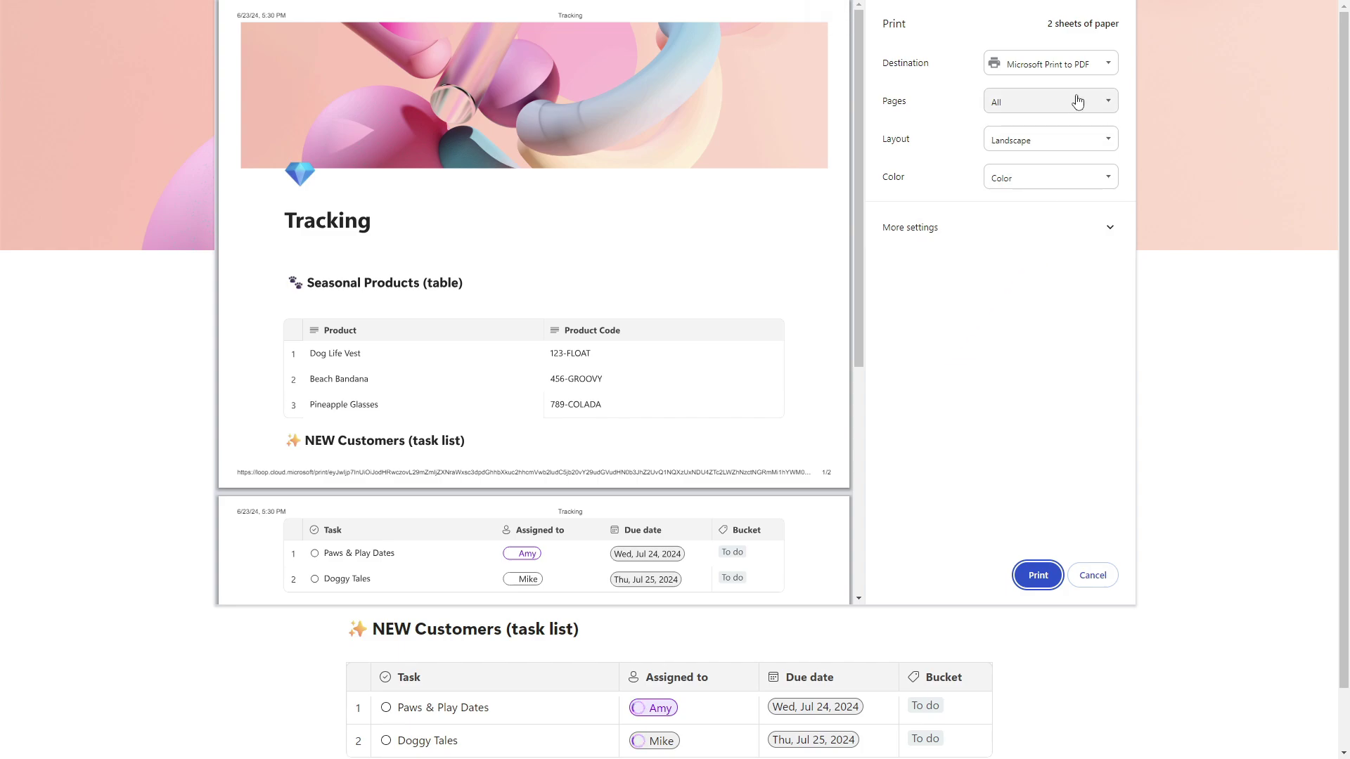
left_click(1084, 73)
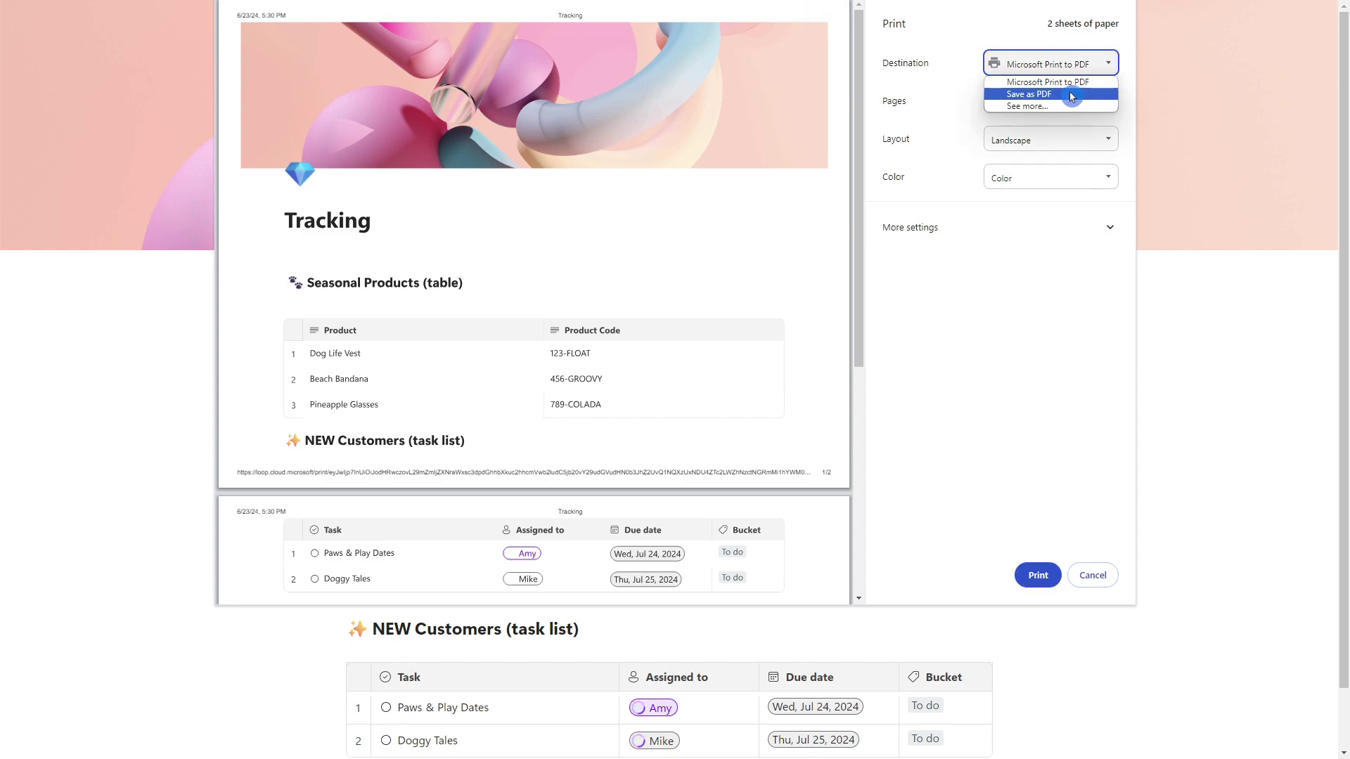
left_click(1055, 313)
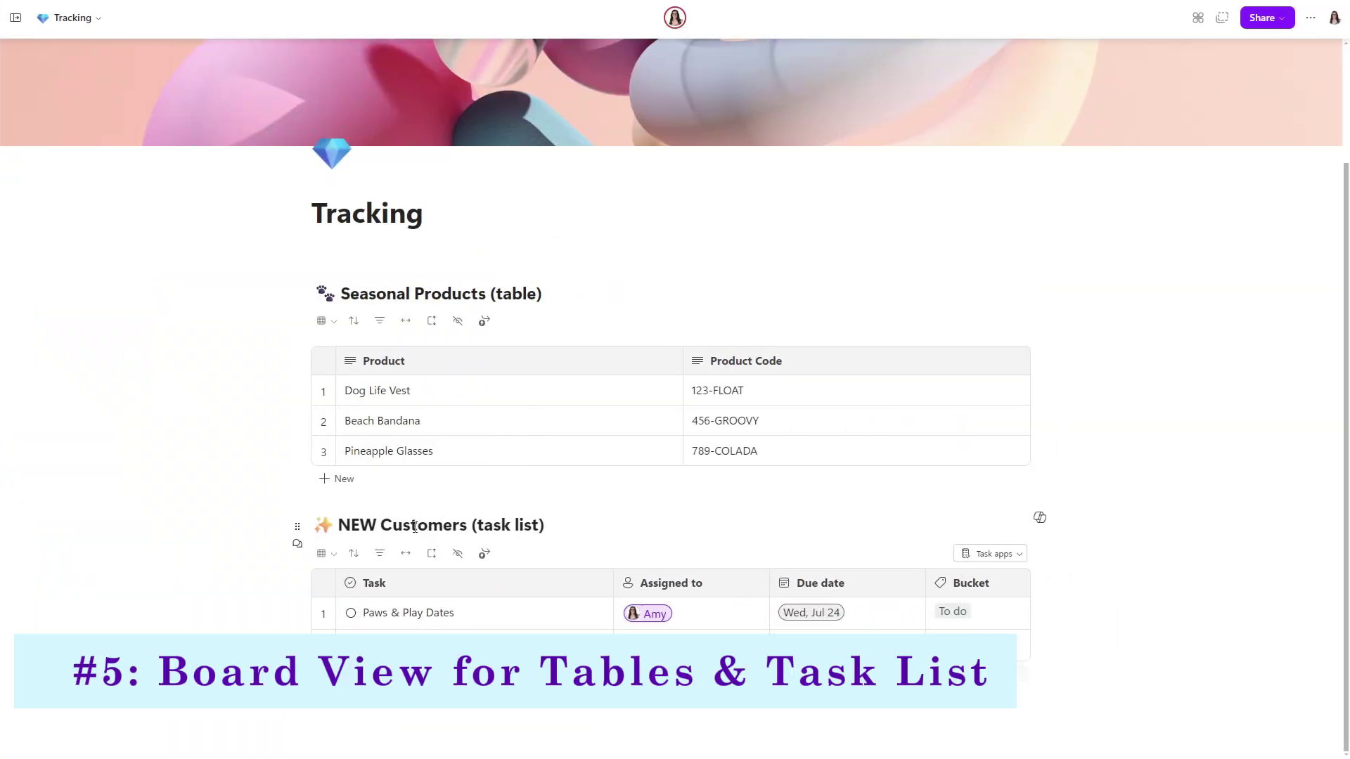
Switch the NEW Customers task list to a Board view grouped by Bucket.
left_click(447, 490)
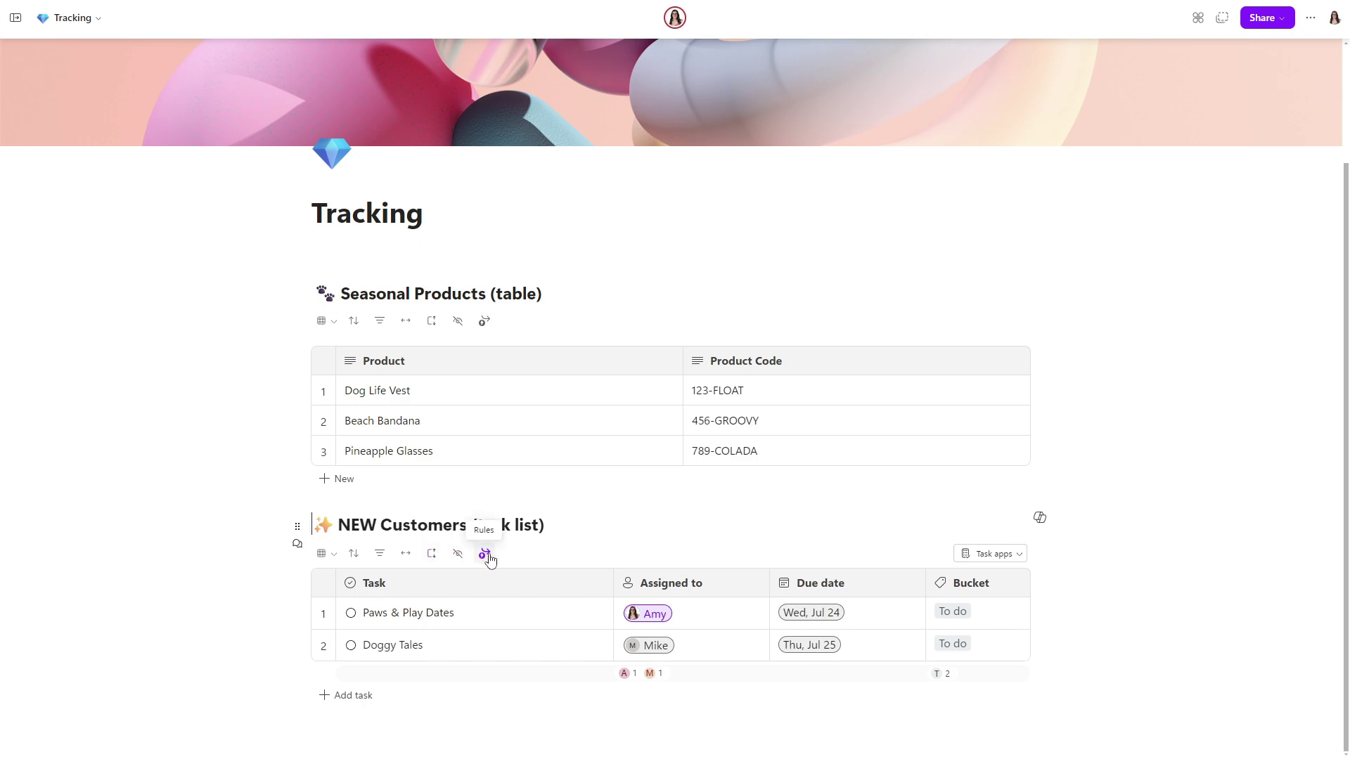
left_click(334, 560)
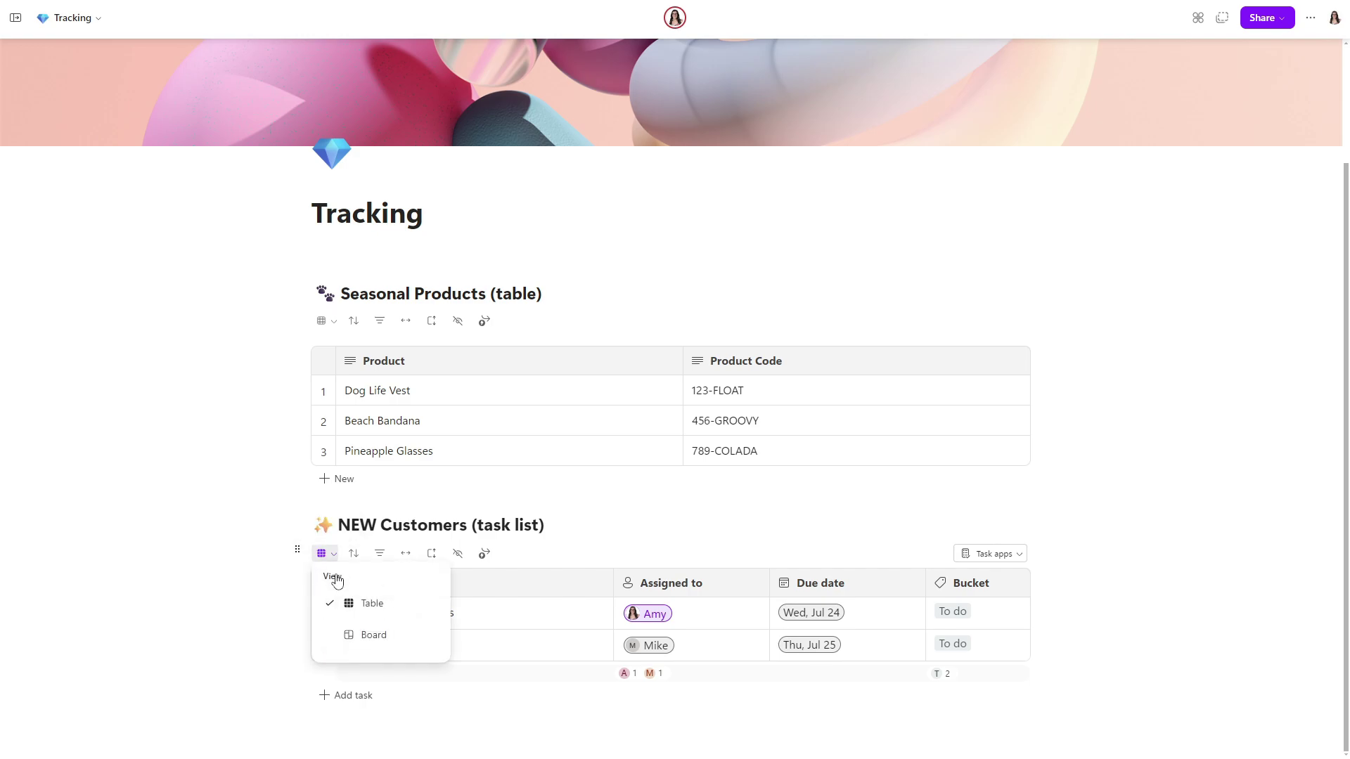
left_click(342, 636)
scroll(776, 642, "down", 2)
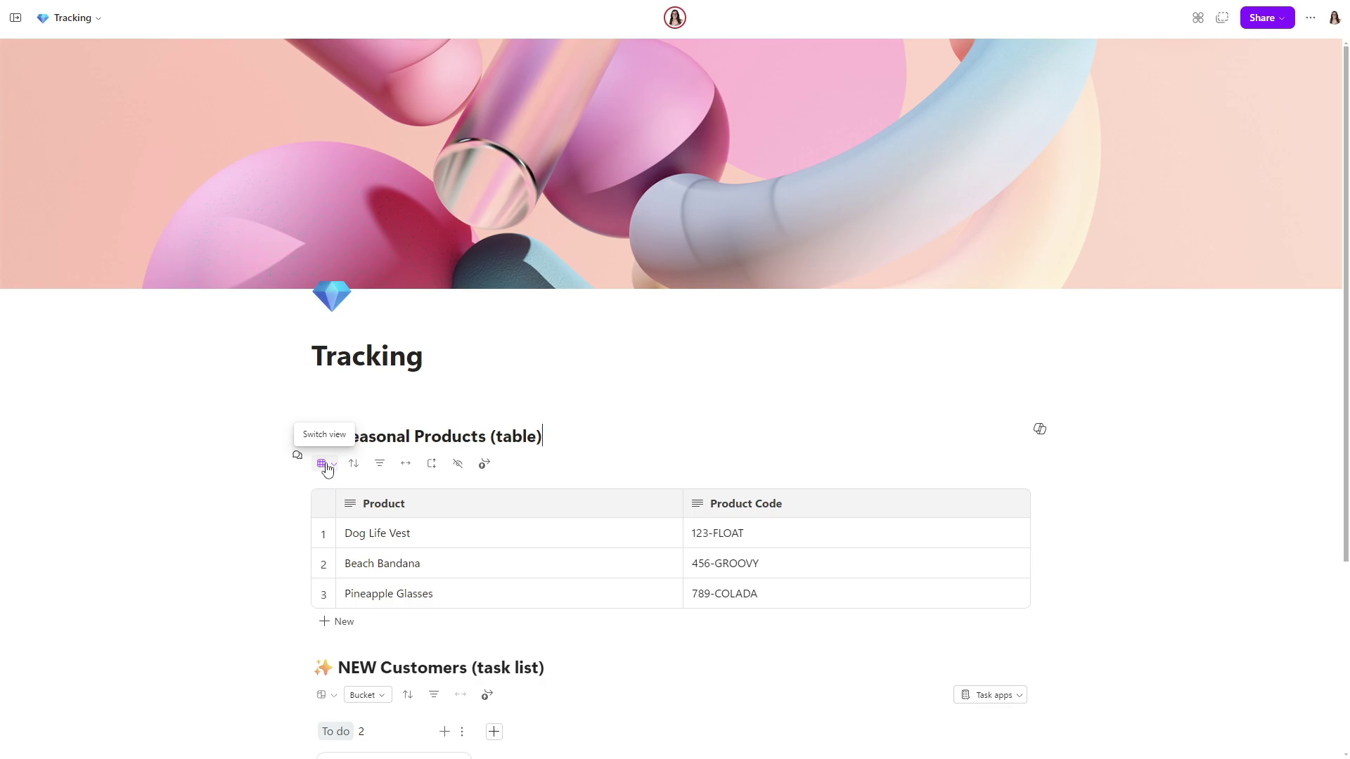
After trying a board view, insert an empty Column 6 right of Product Code in Seasonal Products.
left_click(326, 465)
left_click(332, 553)
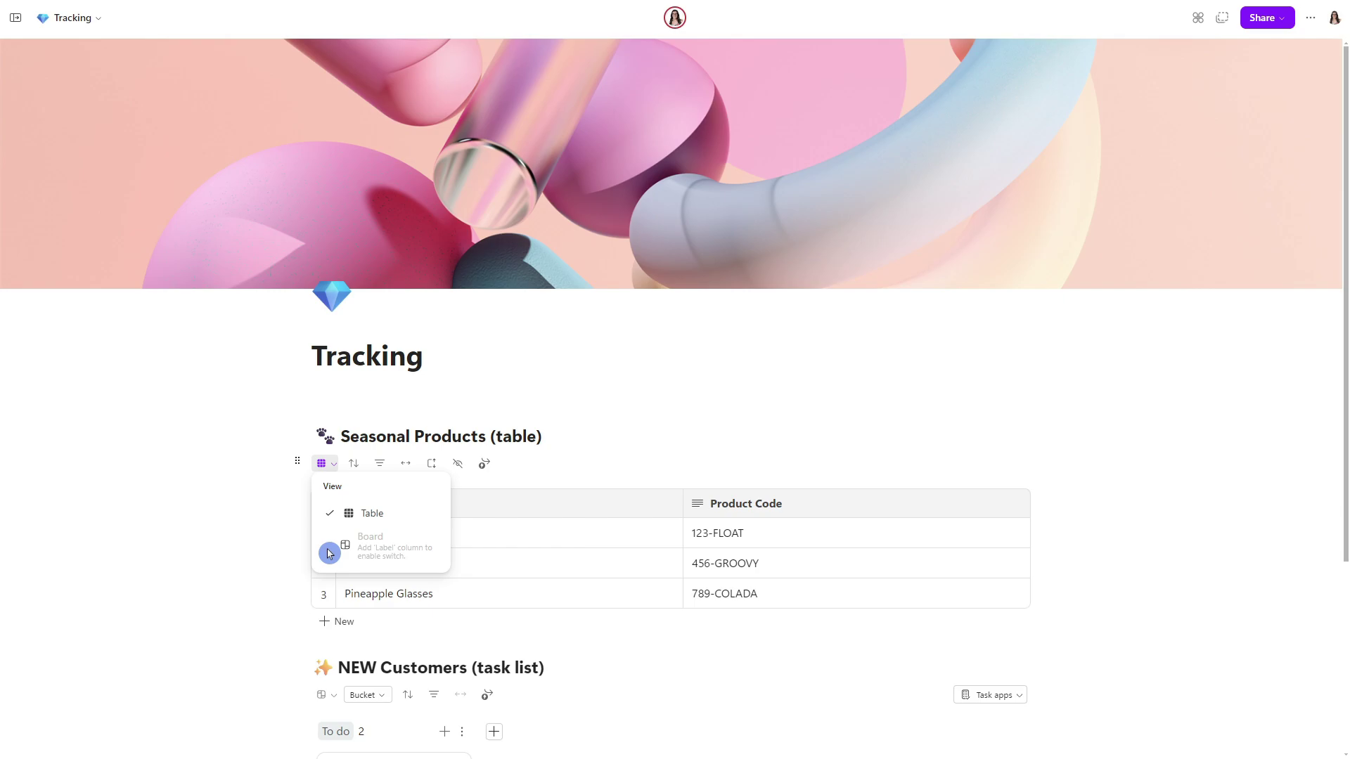
right_click(947, 504)
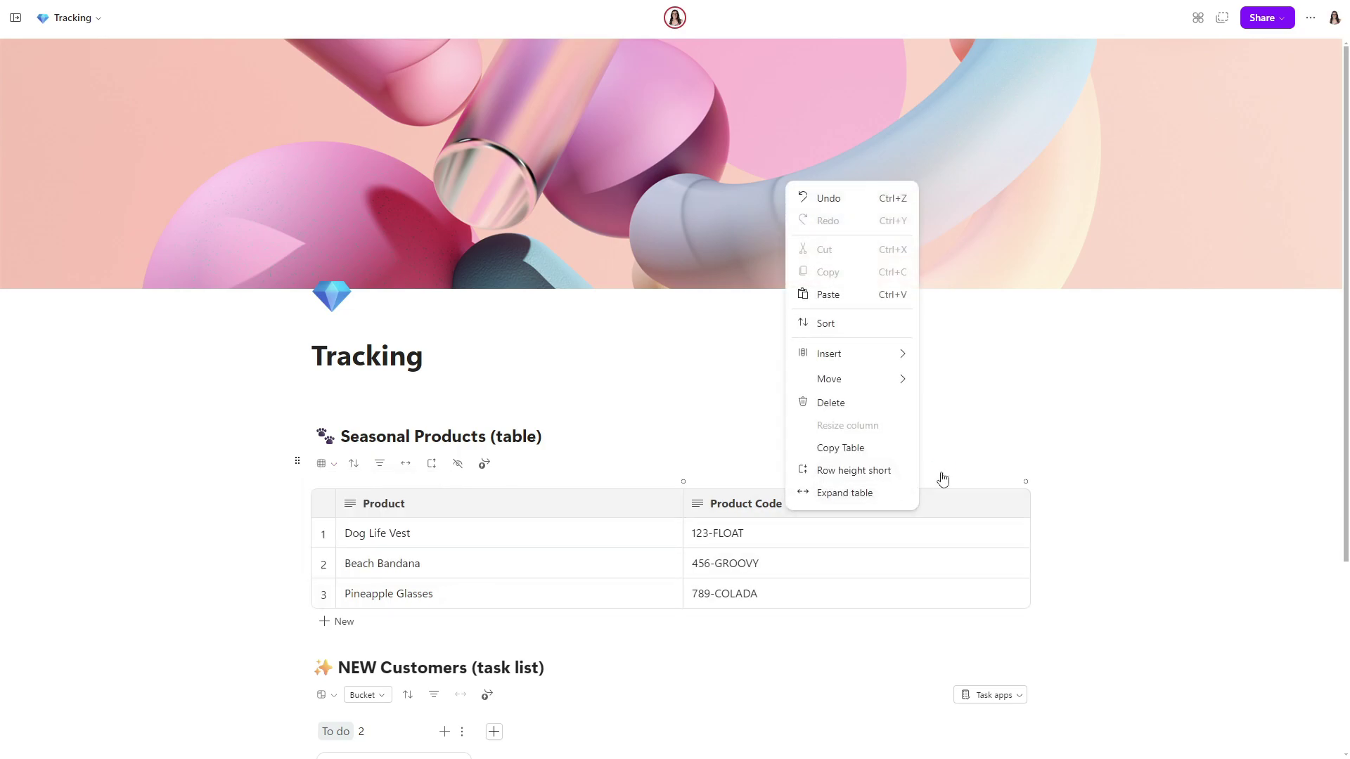
mouse_move(869, 357)
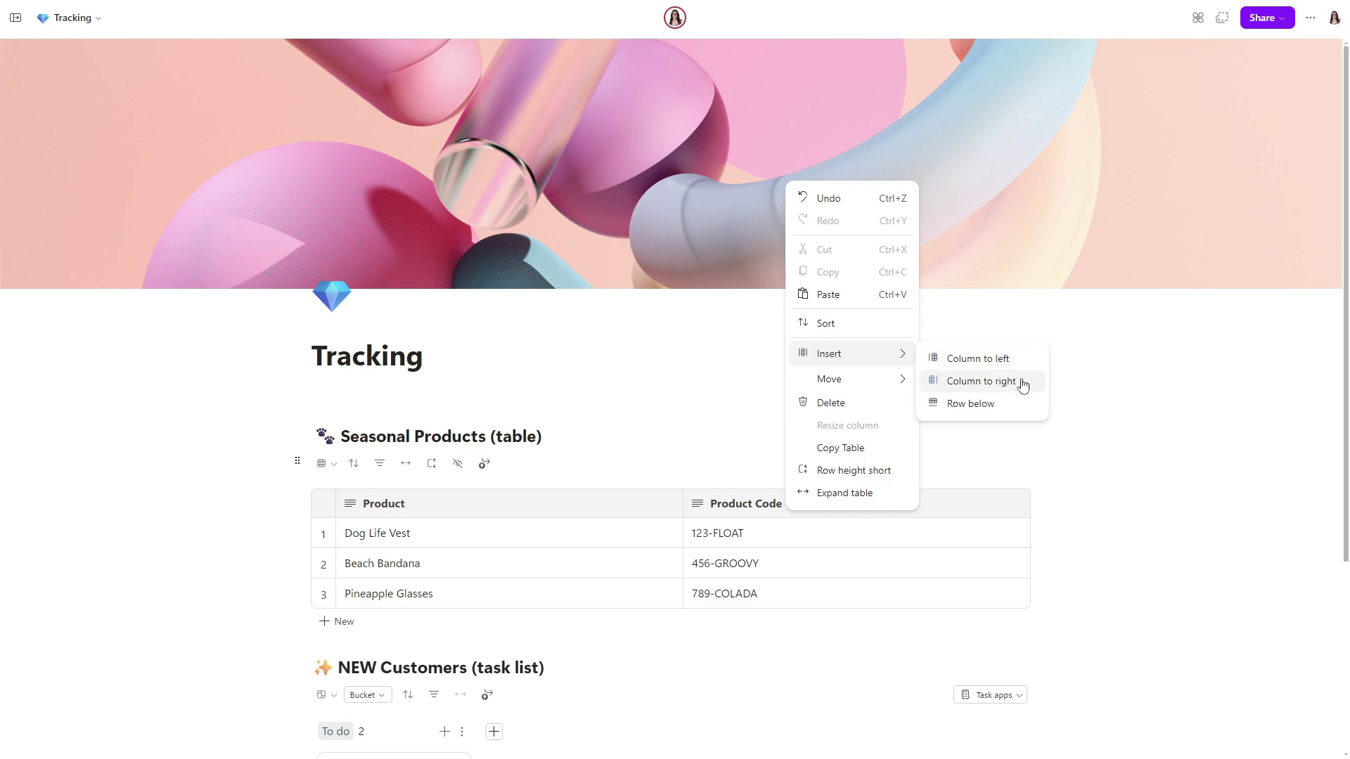
left_click(982, 381)
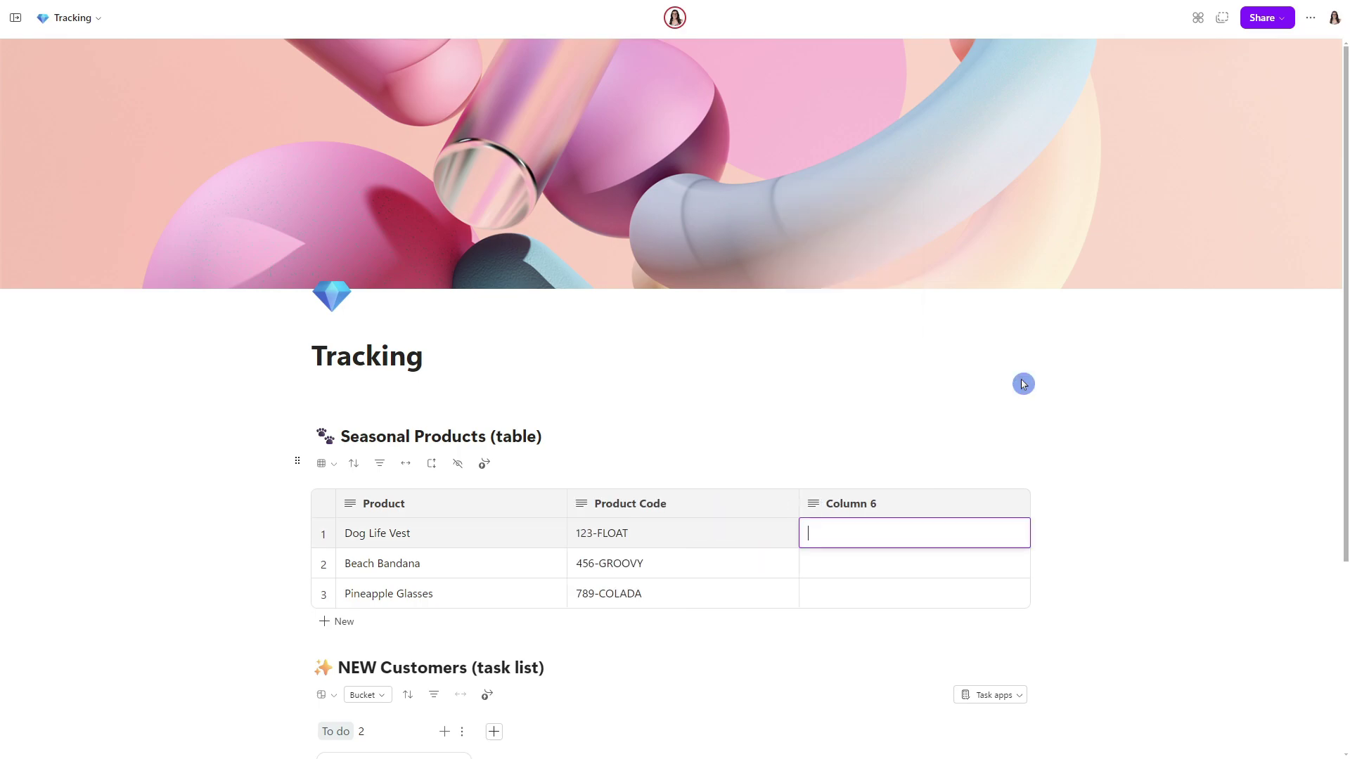
left_click(1023, 384)
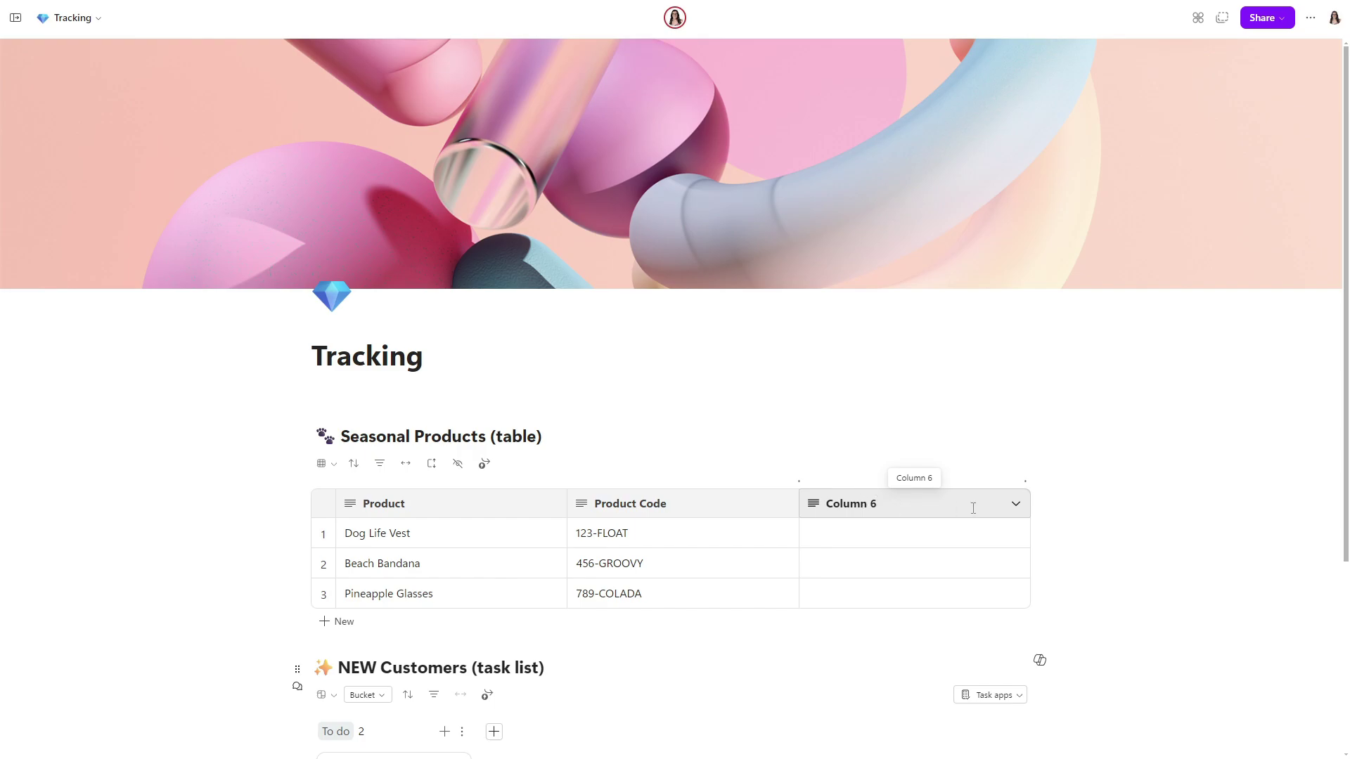
Make Column 6 a Priority label column and set Pineapple Glasses to High.
left_click(1016, 504)
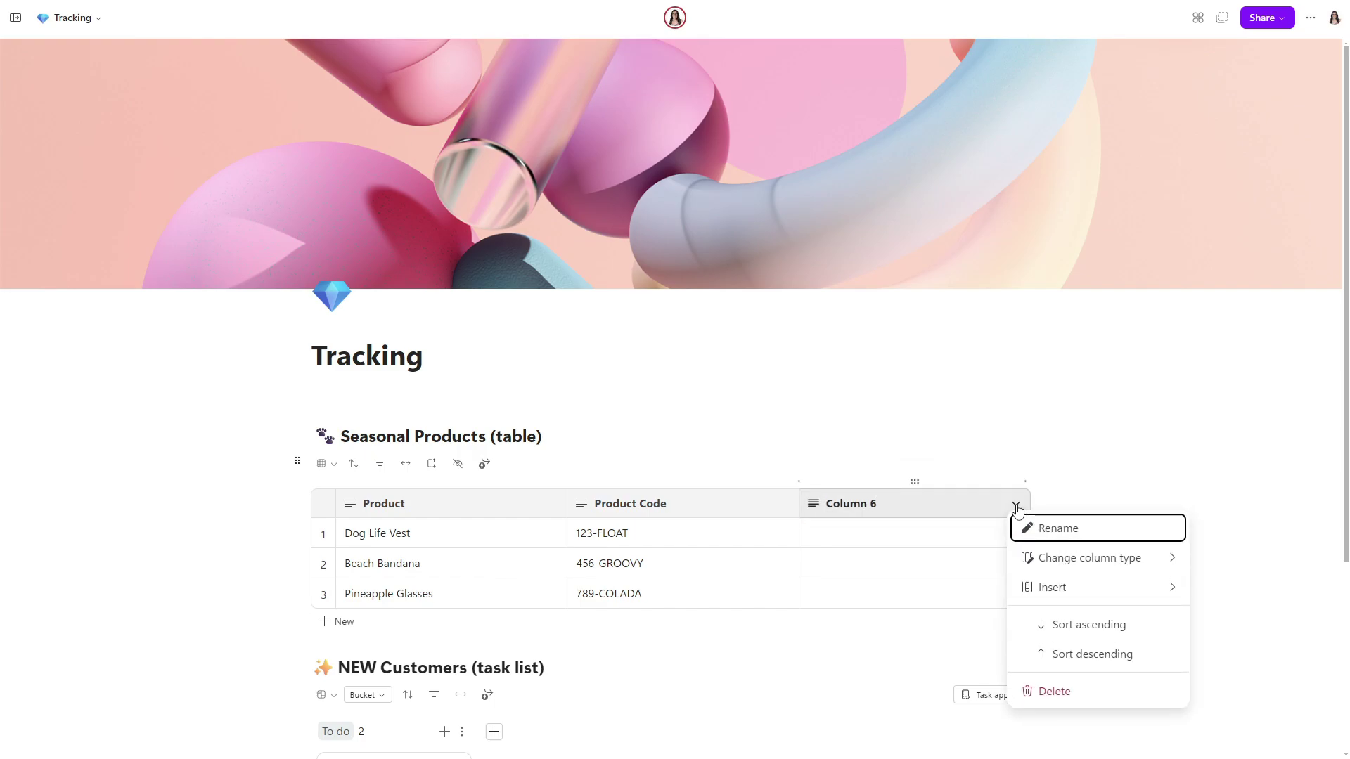
left_click(1048, 566)
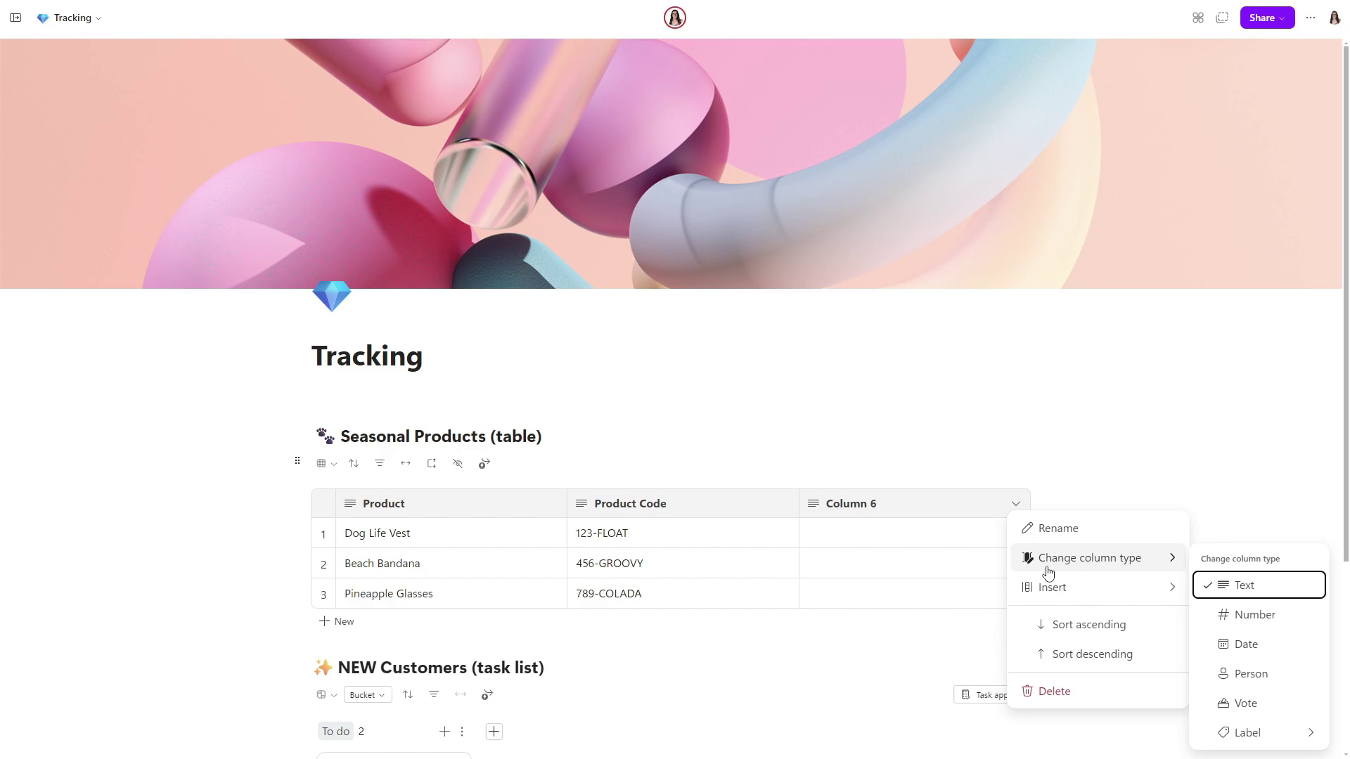
left_click(1247, 733)
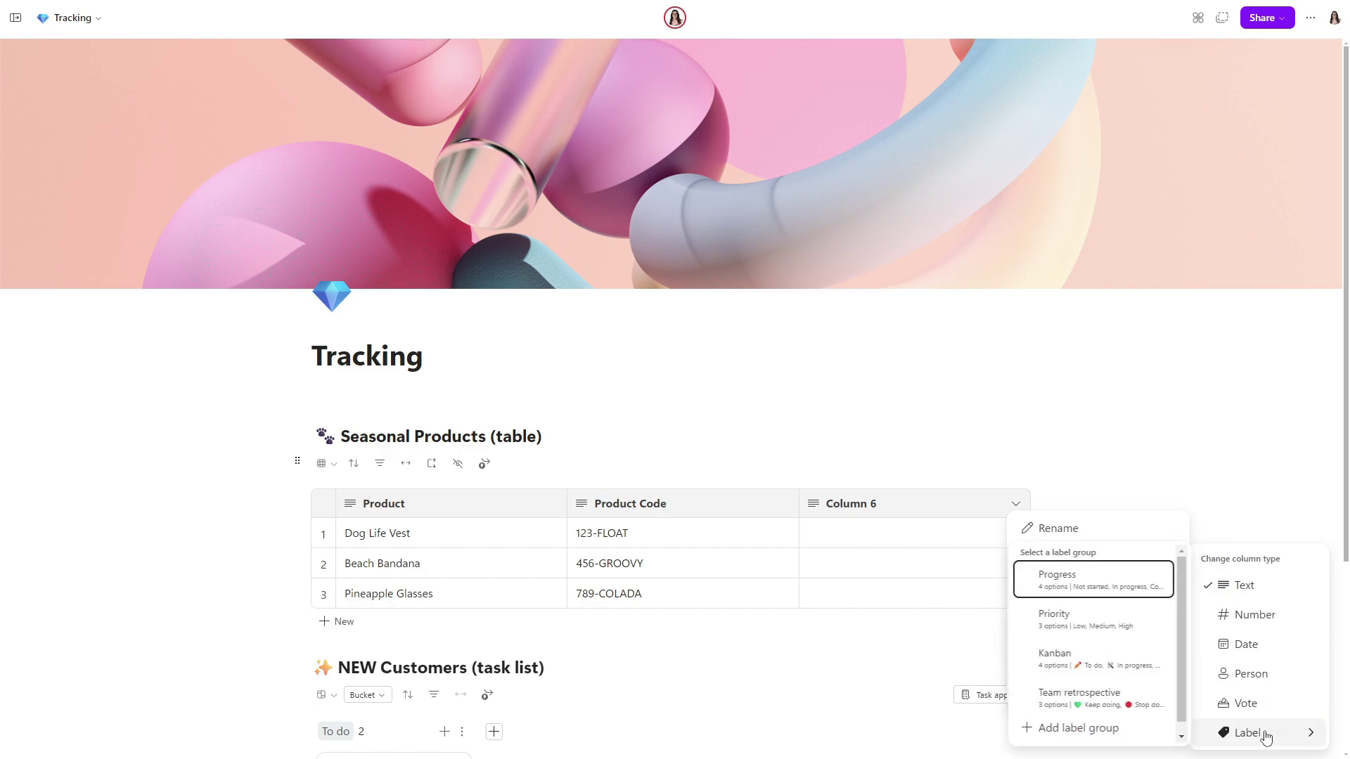
left_click(1121, 623)
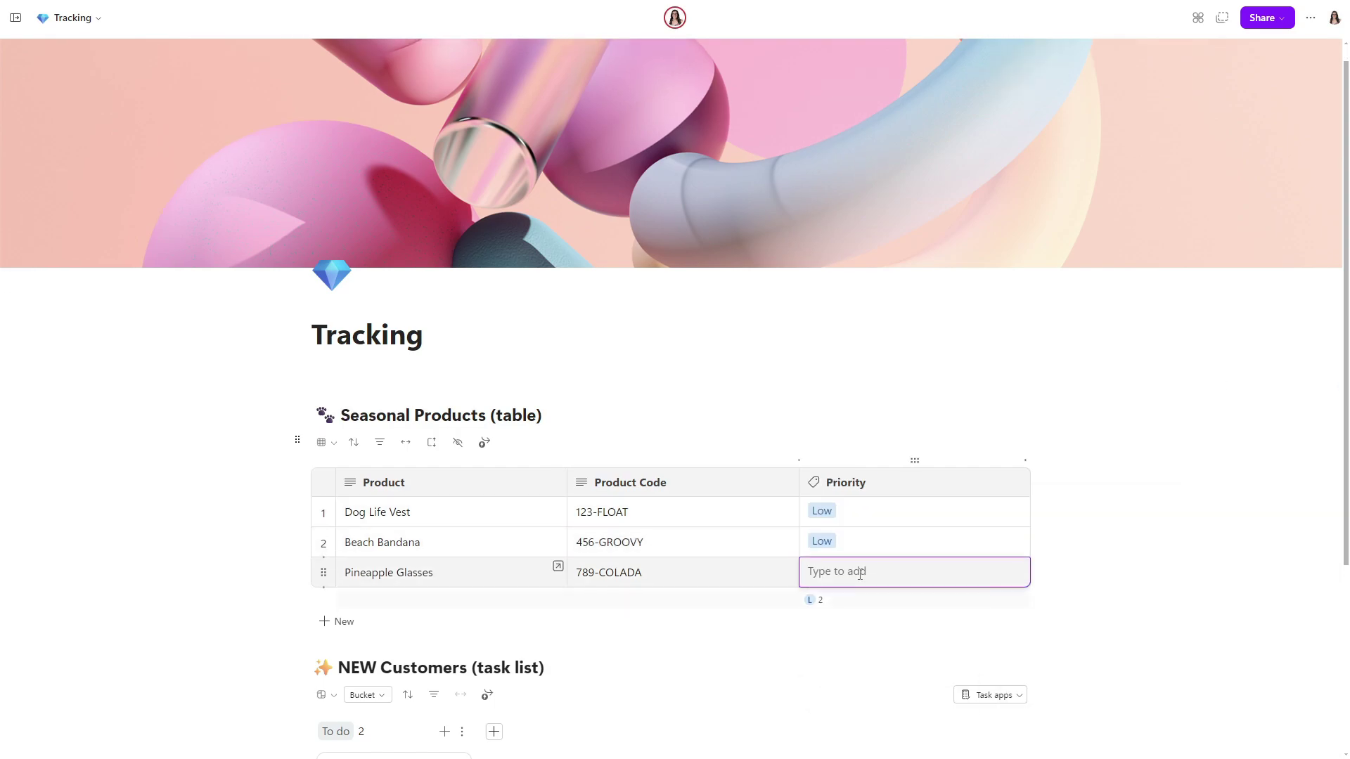
type("High")
key("Return")
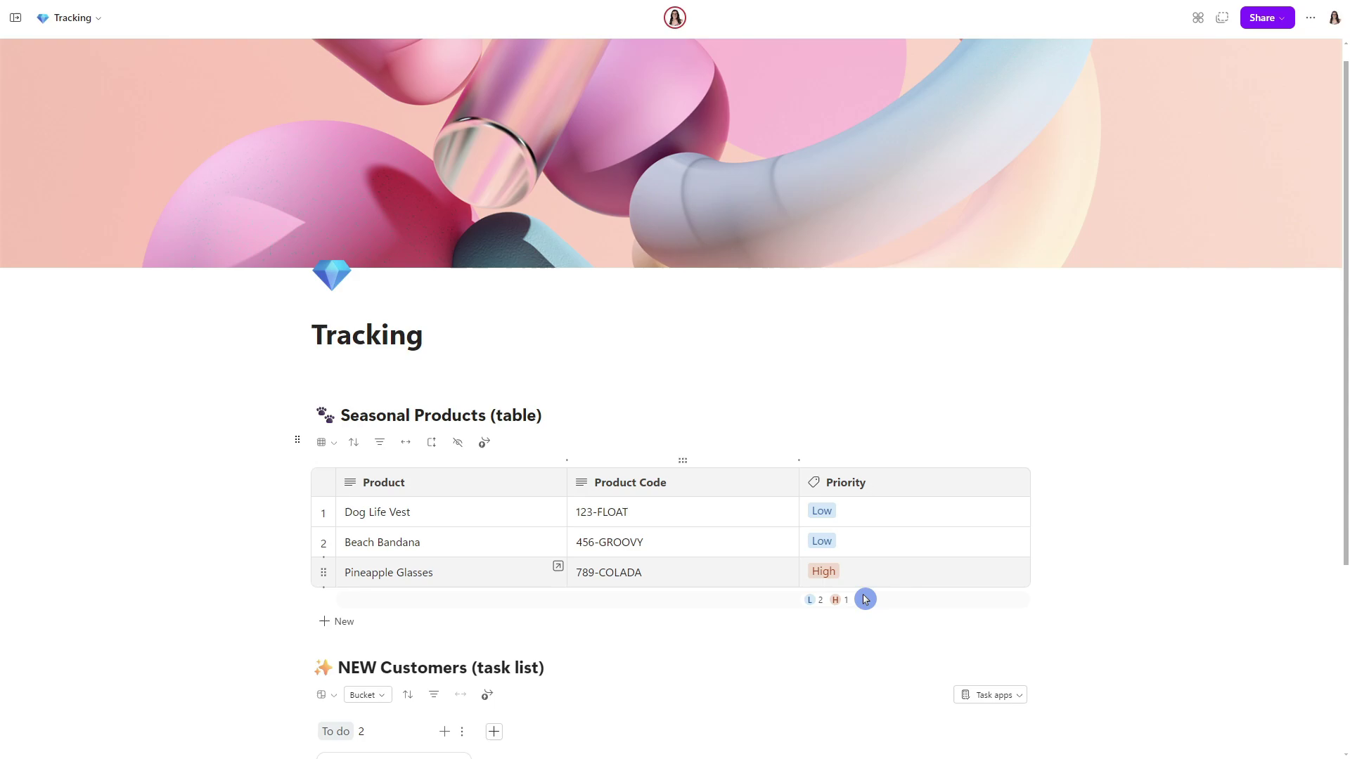
Show the Seasonal Products table as a board grouped by Priority.
left_click(328, 444)
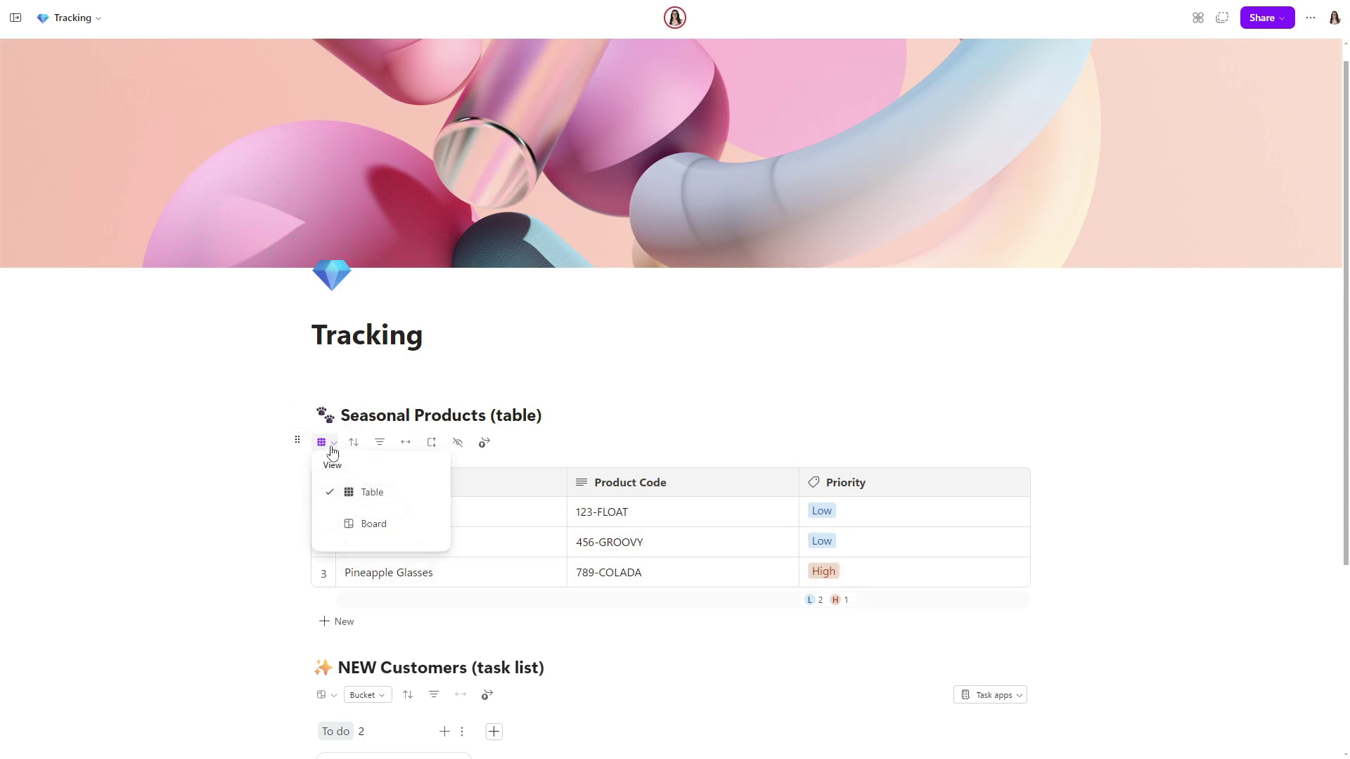
left_click(334, 527)
scroll(243, 557, "down", 1)
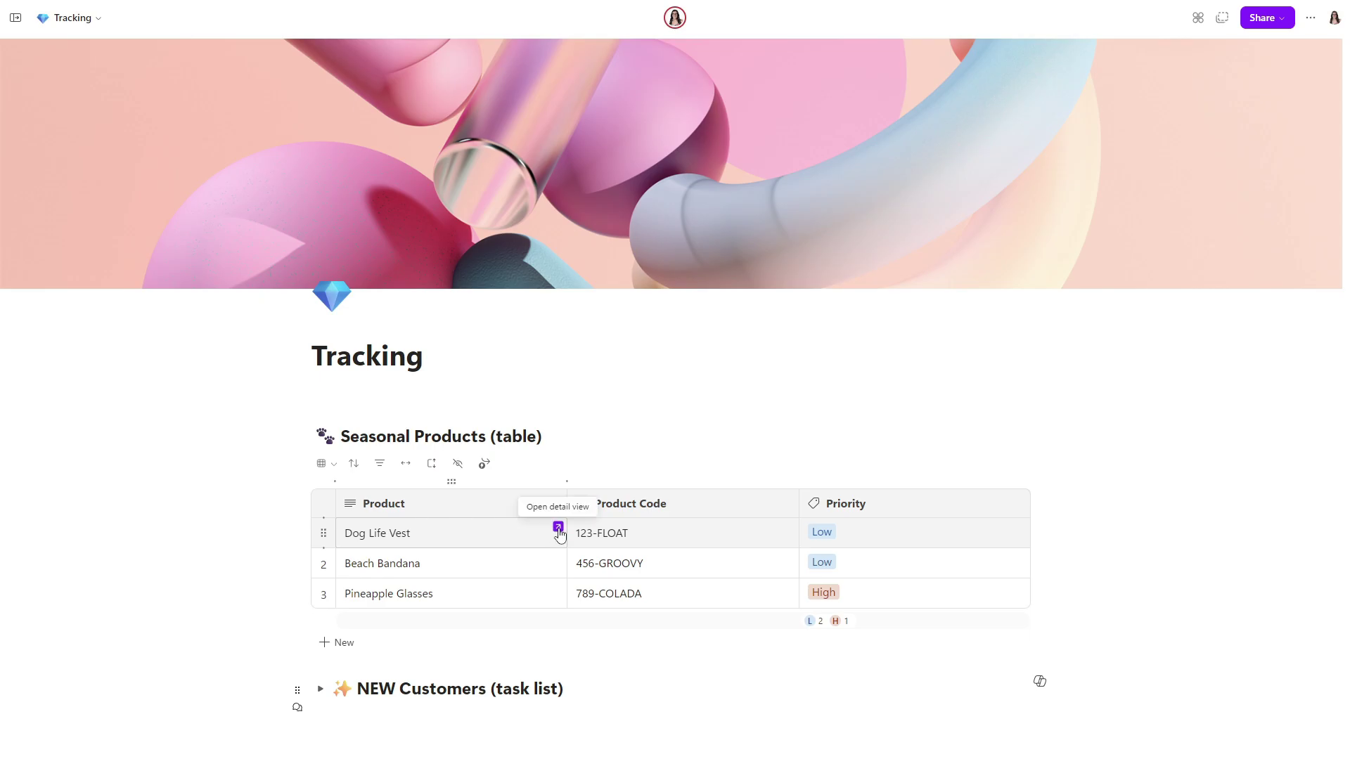
Insert the downloaded PXL landscape photo into the Dog Life Vest card's detail notes with /image.
left_click(558, 530)
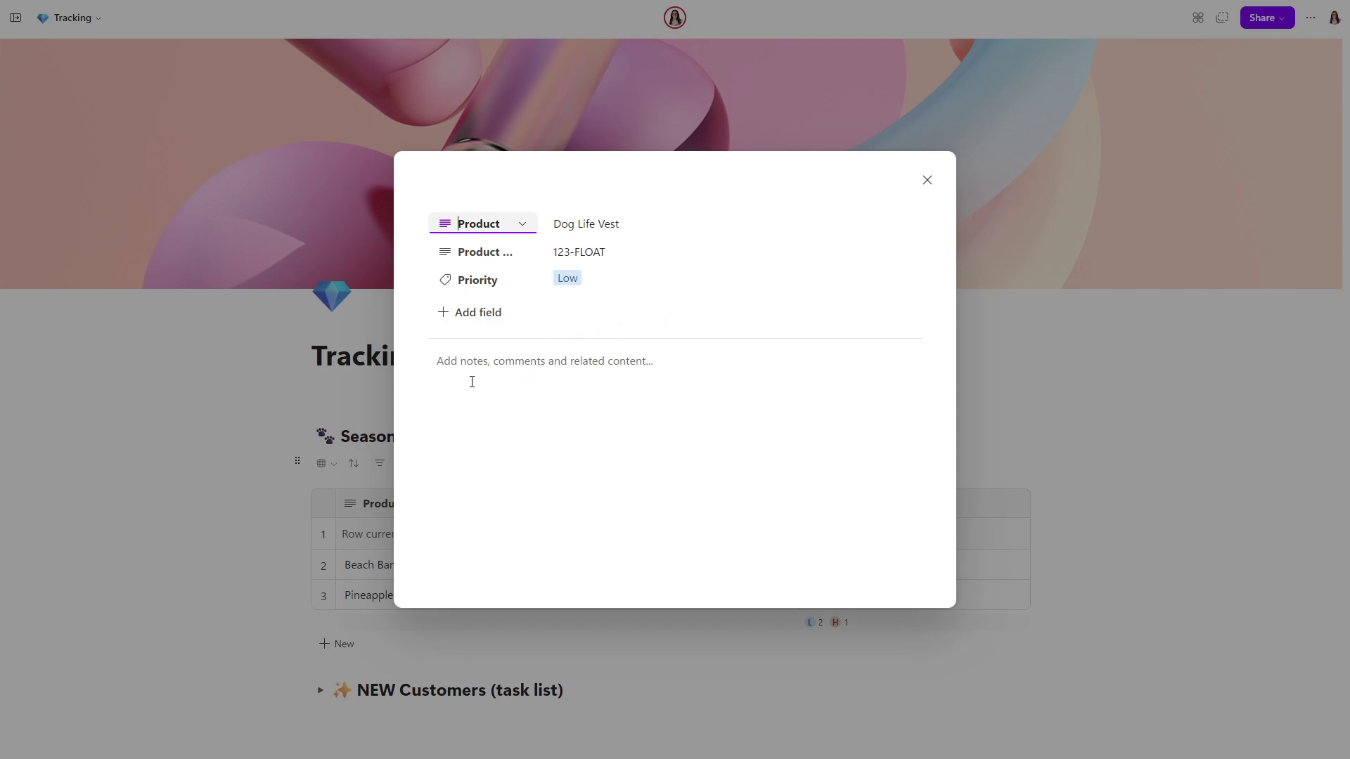
left_click(613, 370)
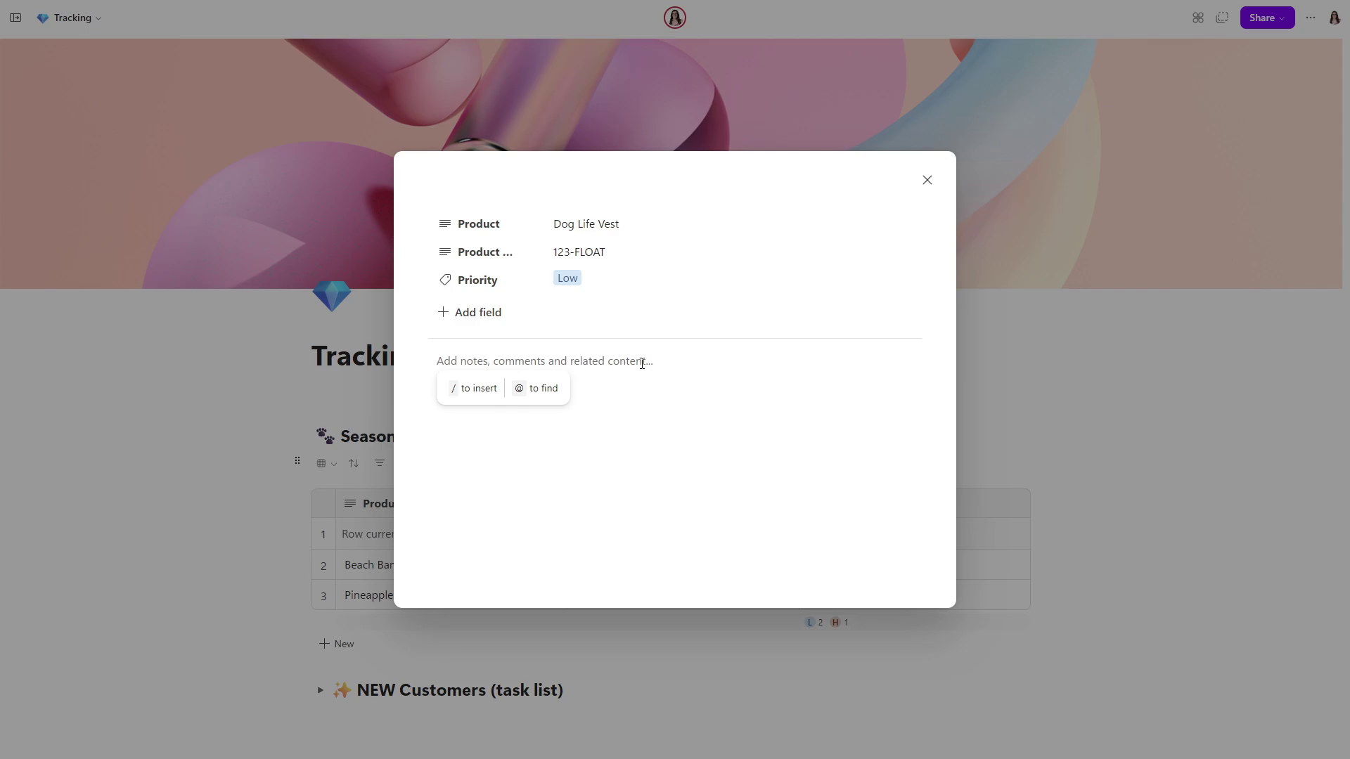
type("/")
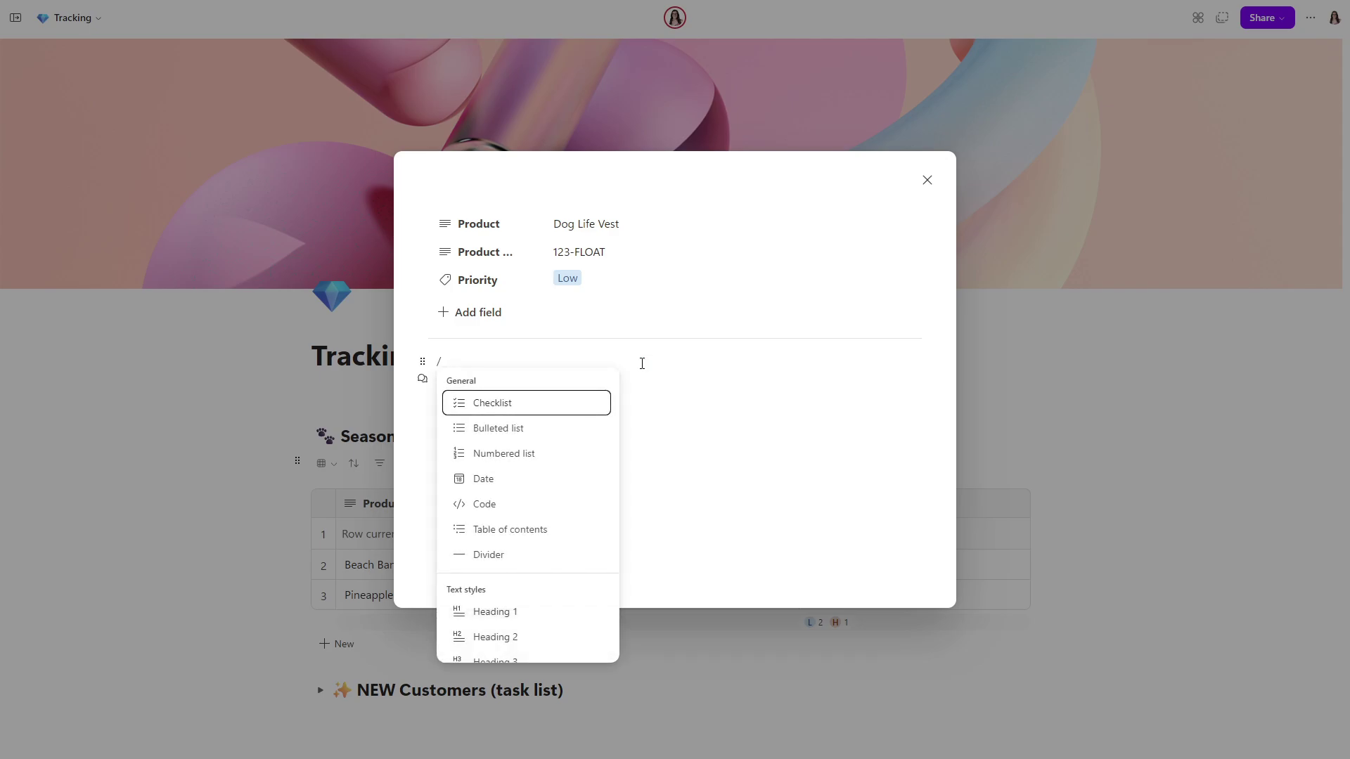
left_click(593, 391)
type("image")
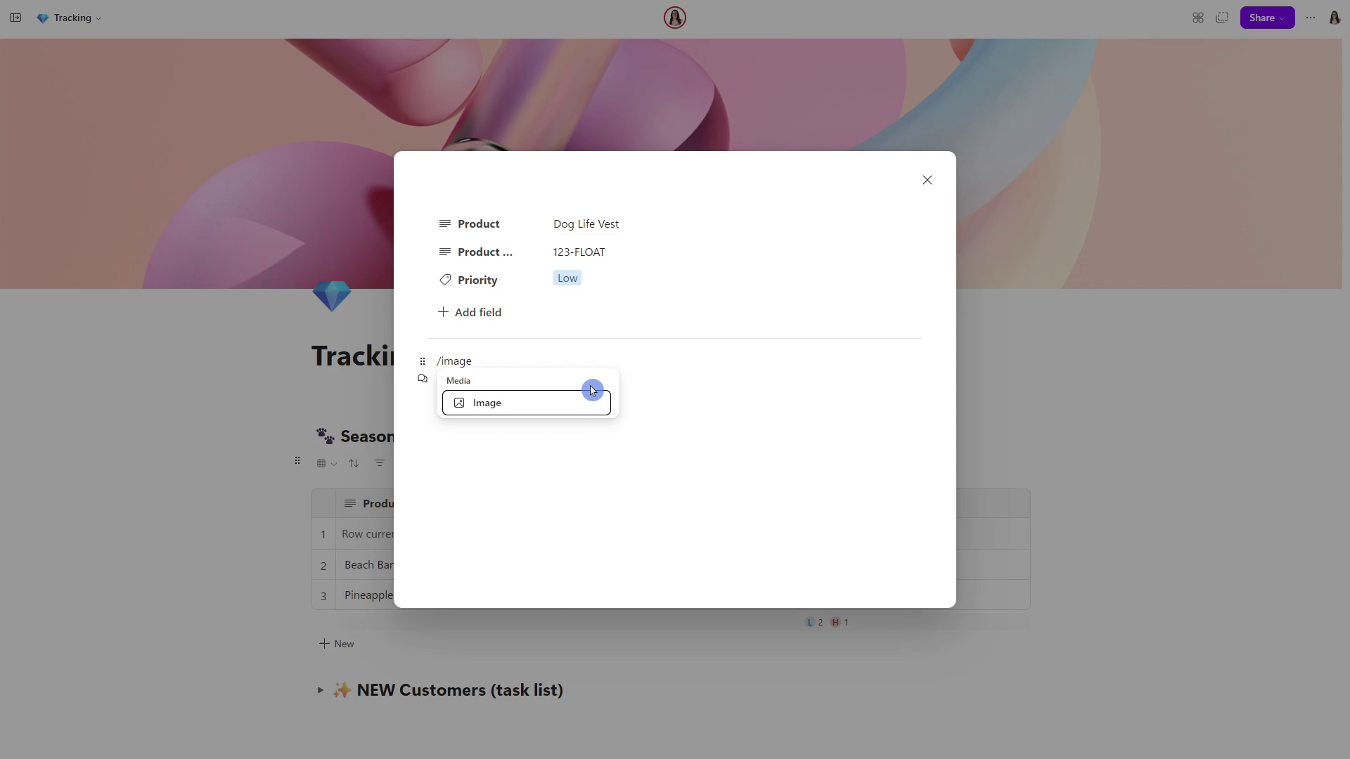
key("Return")
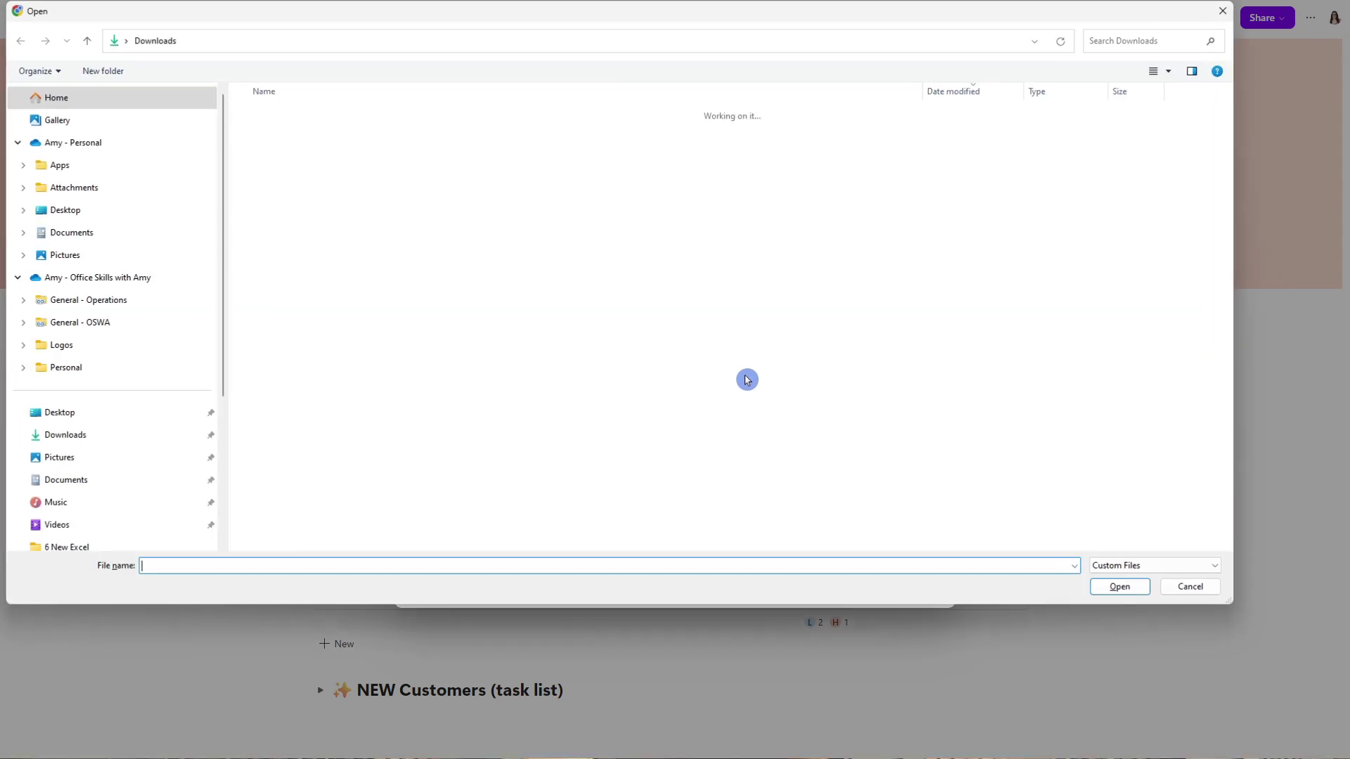
left_click(783, 133)
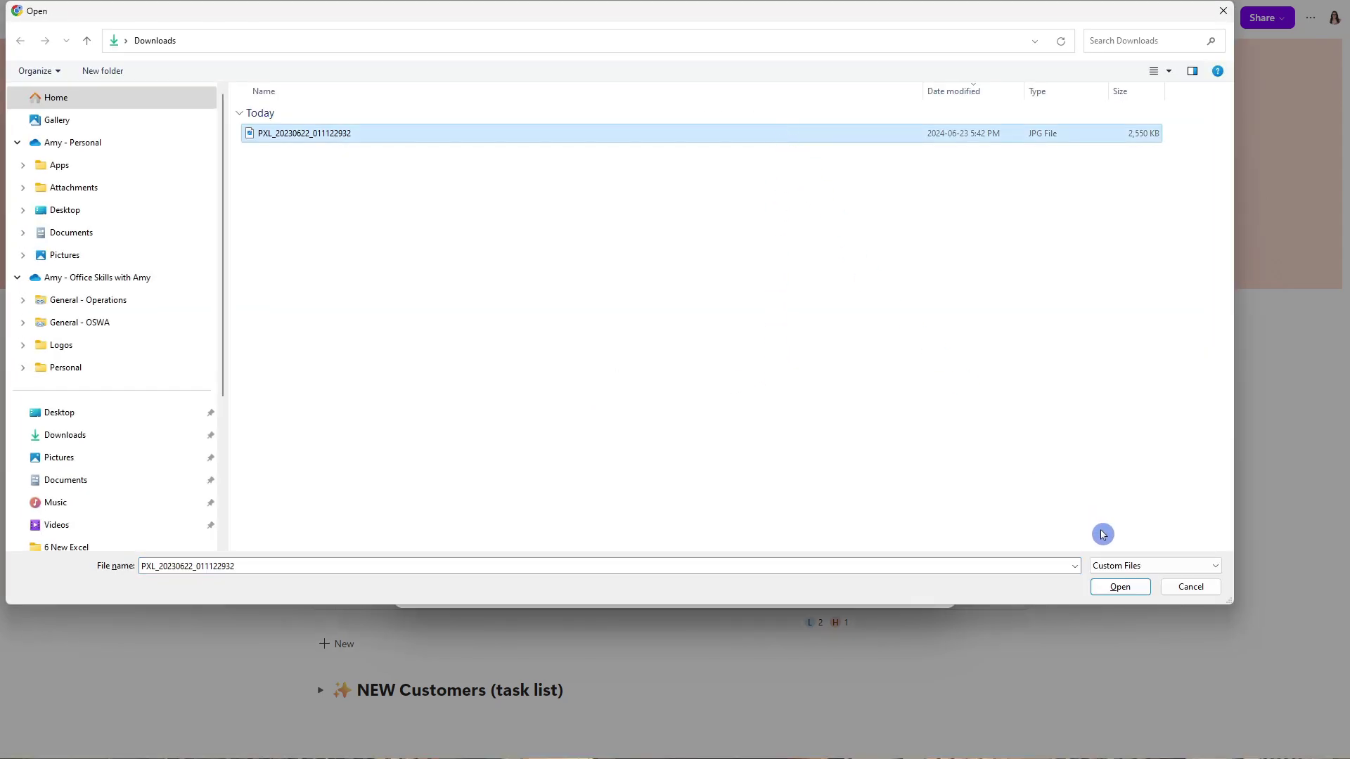
left_click(1122, 587)
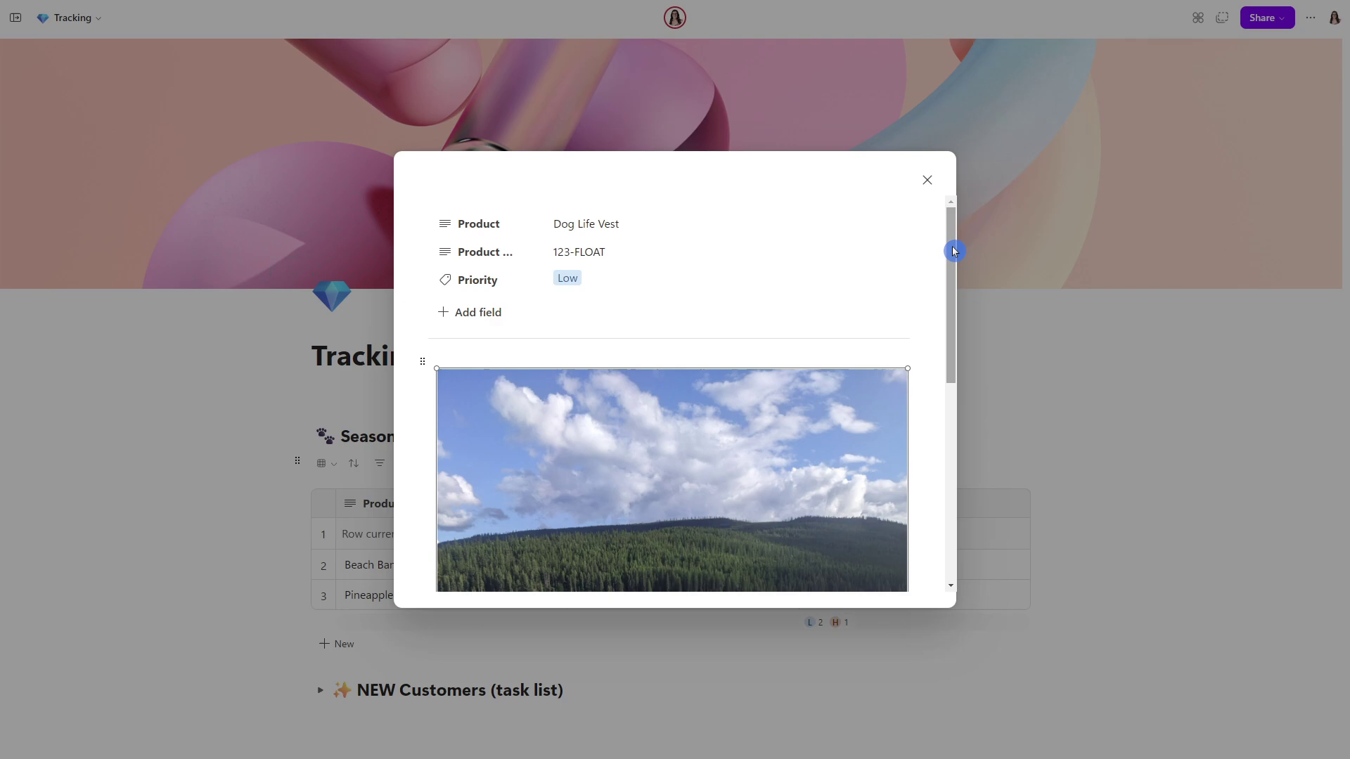
scroll(958, 322, "down", 5)
left_click_drag(960, 356, 971, 402)
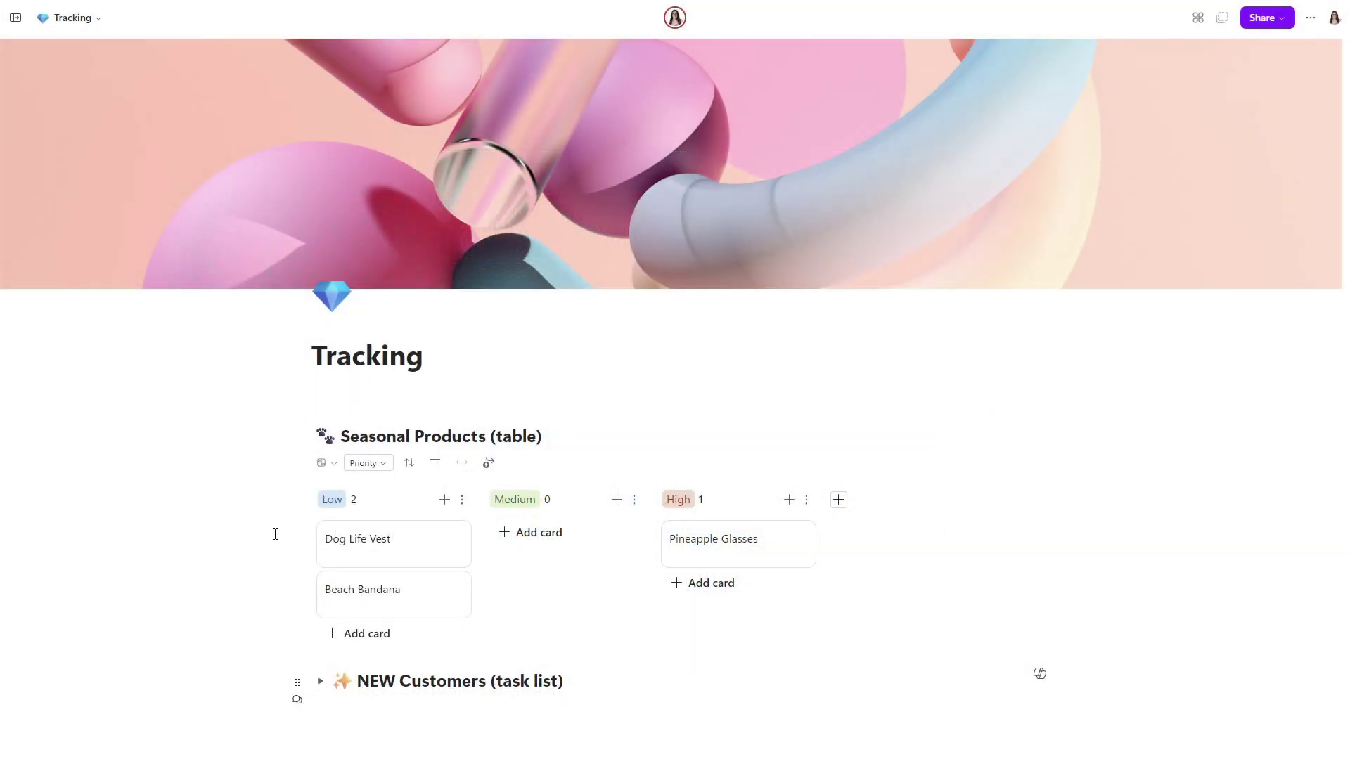
Open the Dog Life Vest card's full detail view and scroll through its details and photo.
mouse_move(382, 562)
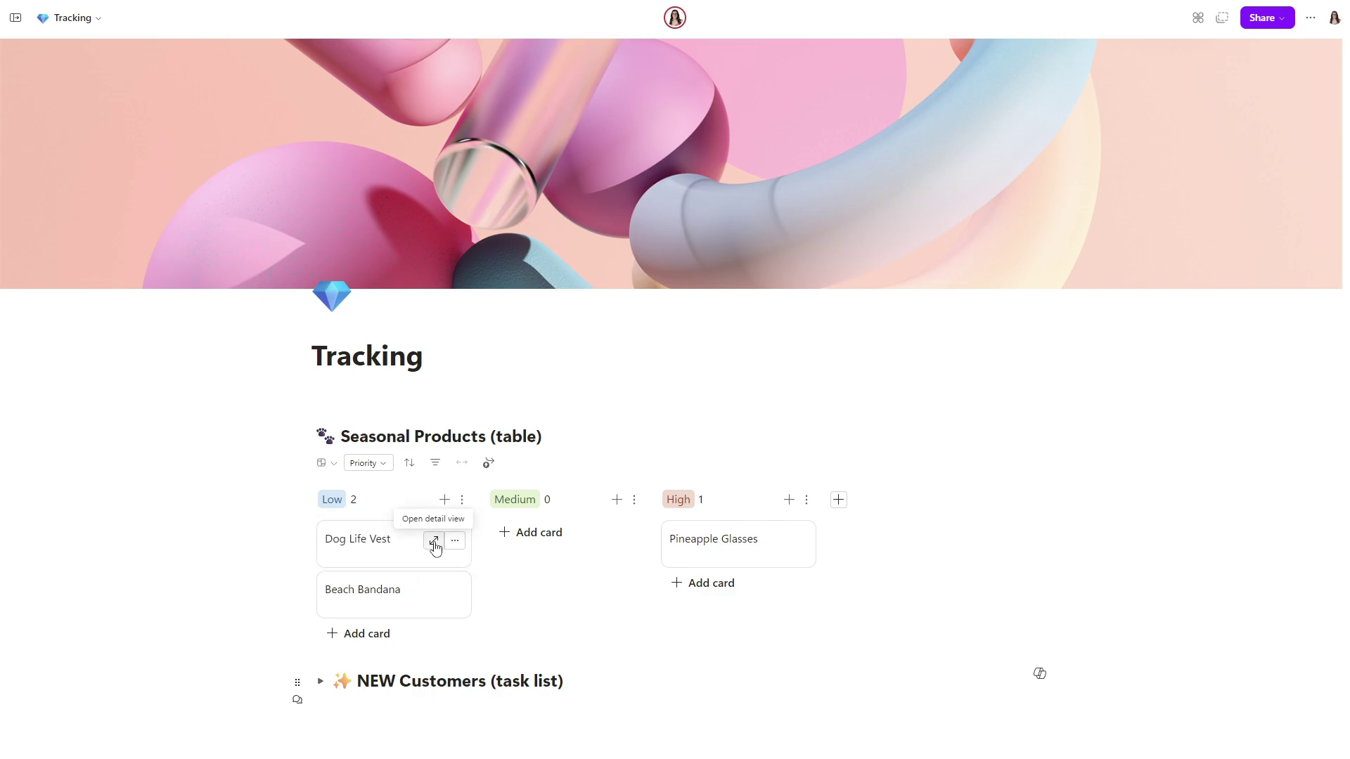
left_click(435, 548)
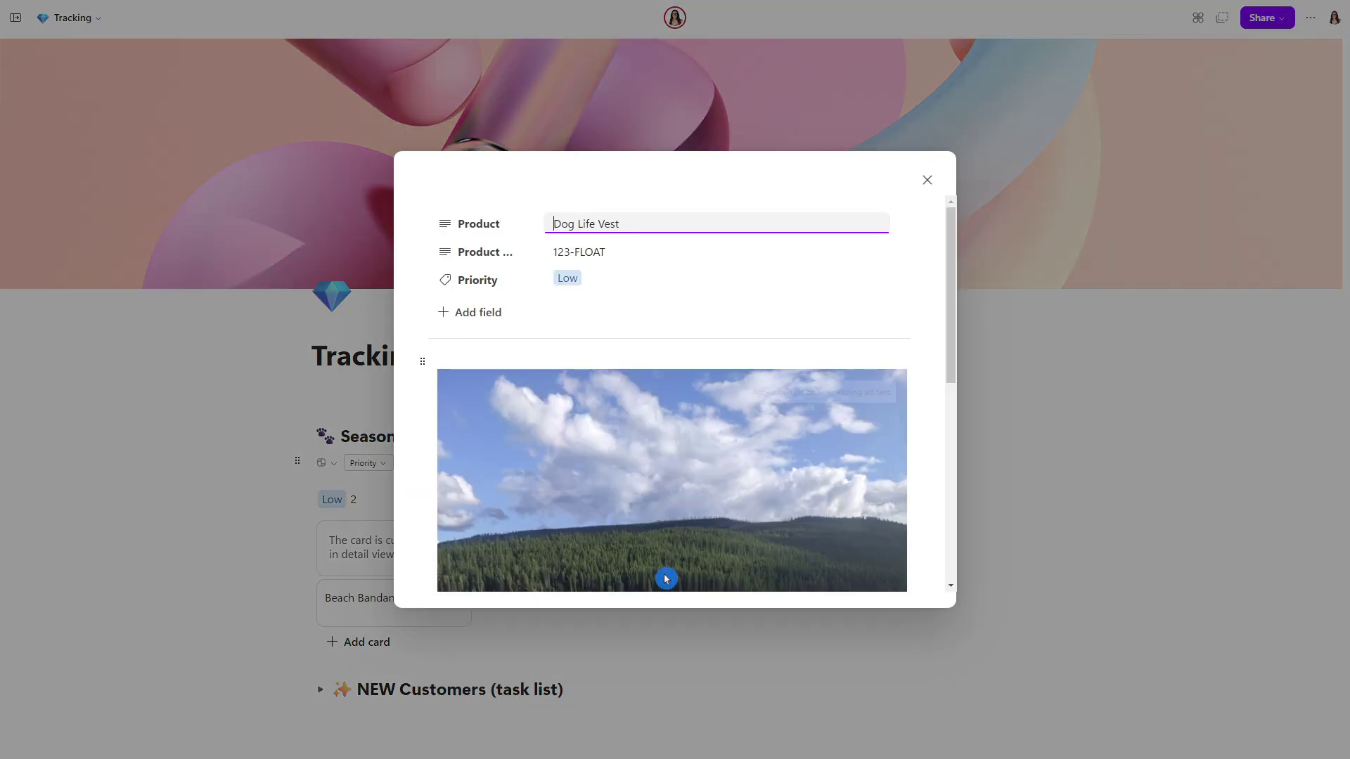
left_click(956, 220)
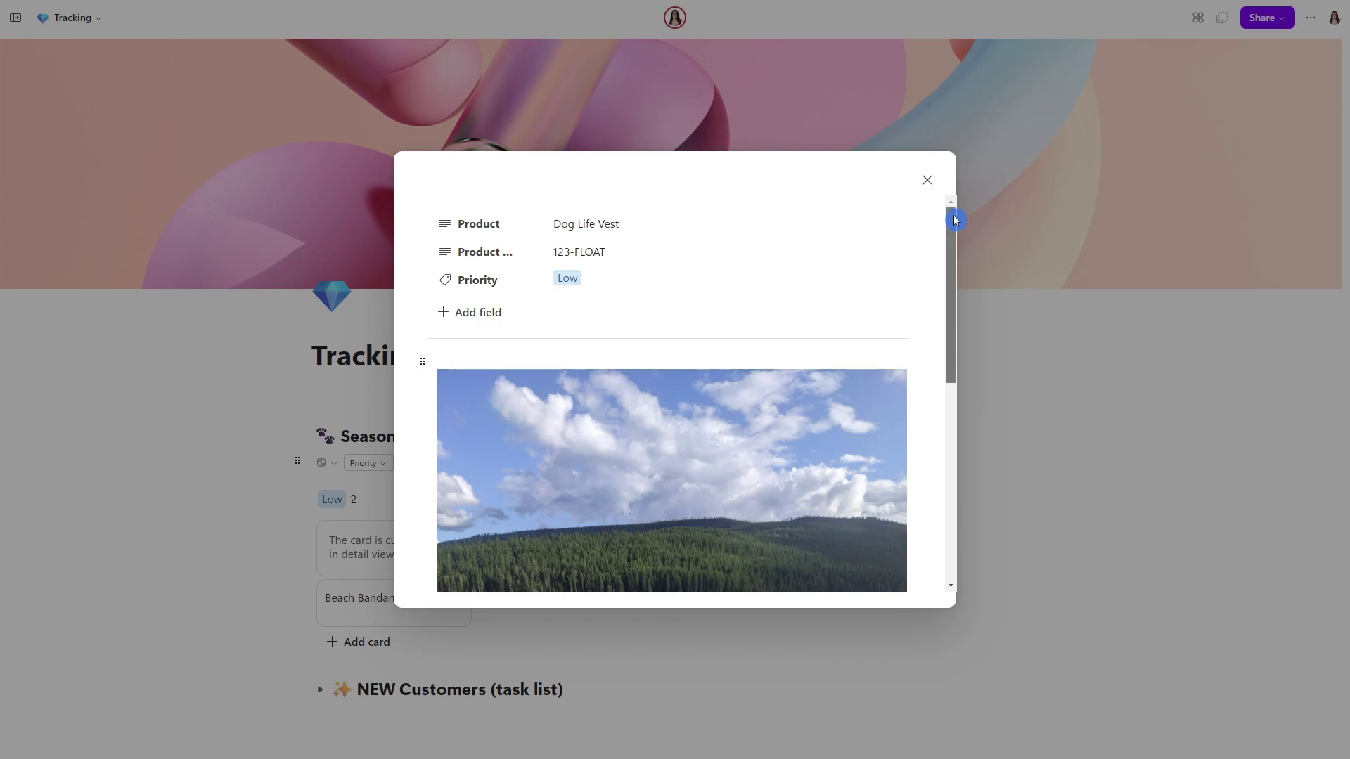
left_click_drag(956, 220, 929, 375)
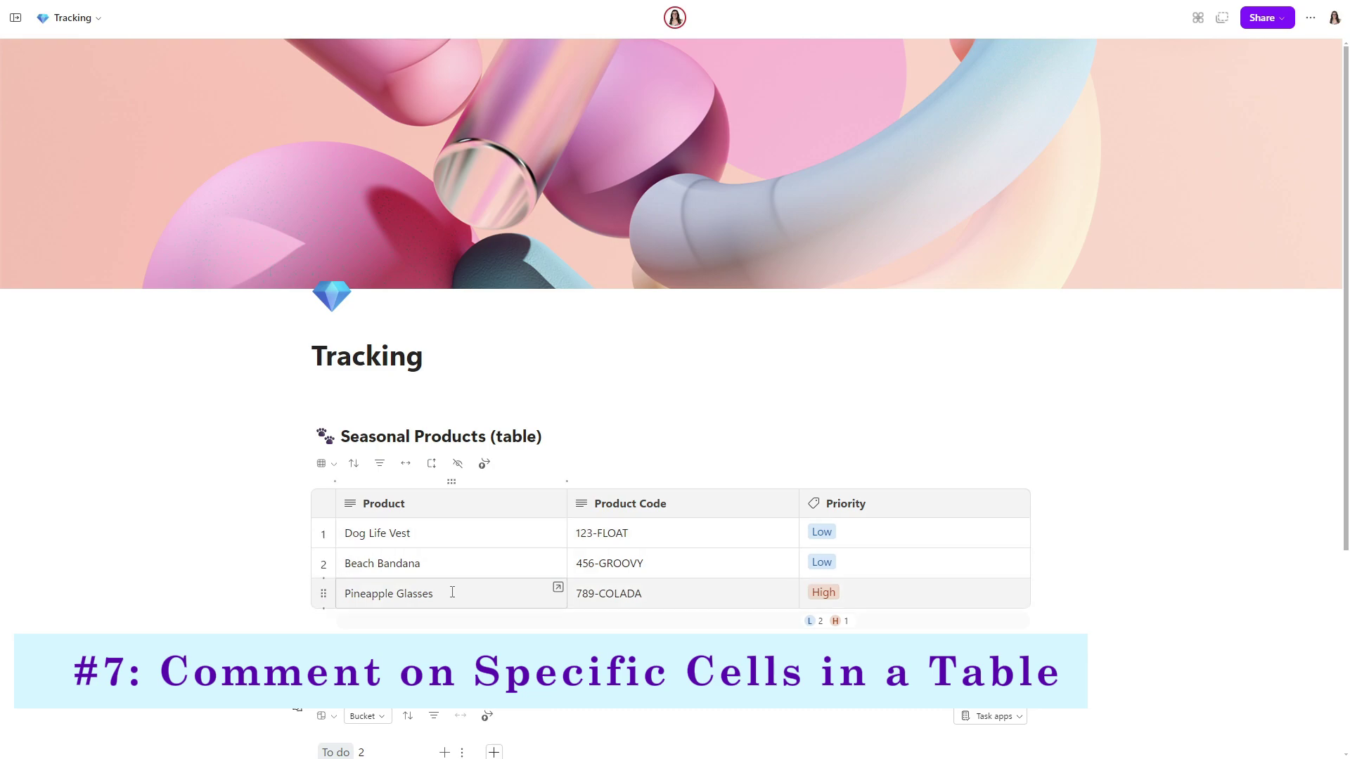
Post a comment on the Dog Life Vest cell mentioning a teammate: 'what do you think about this image?'.
right_click(475, 534)
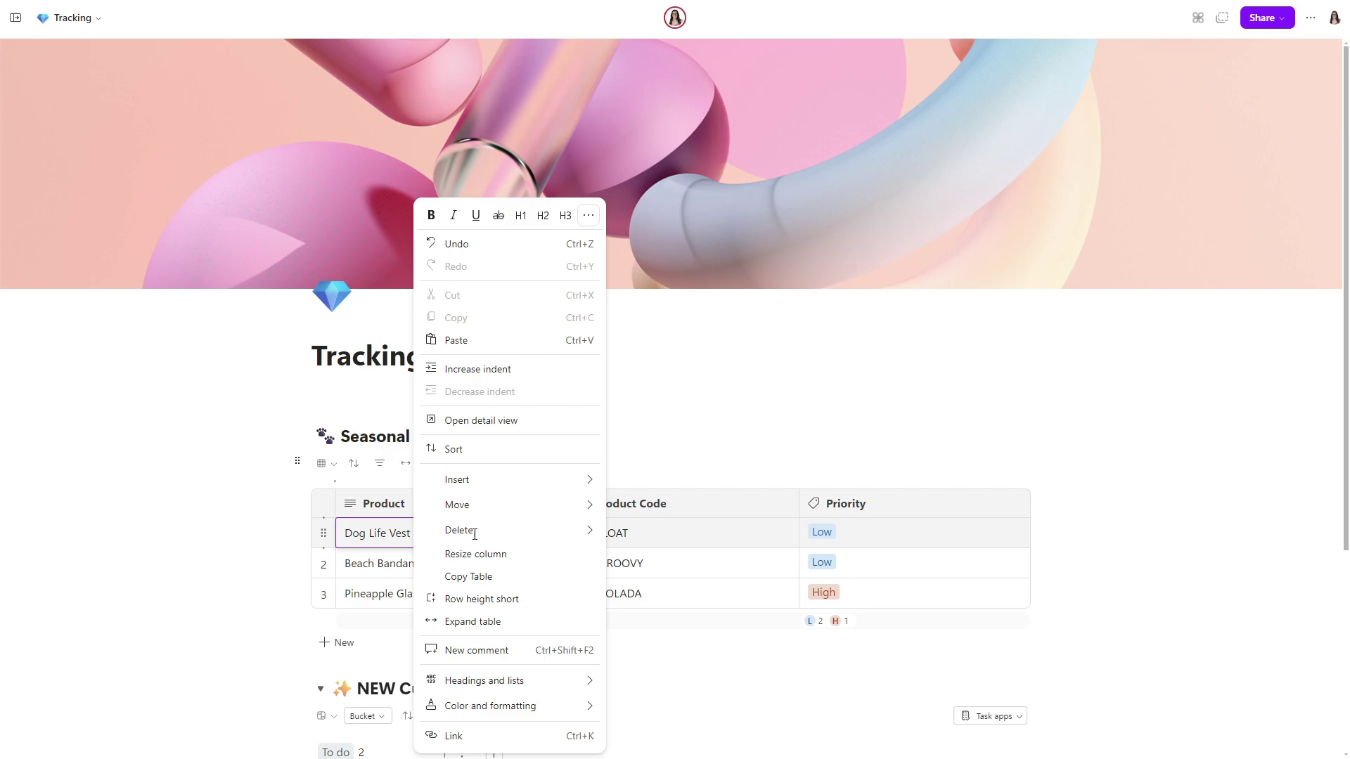
left_click(519, 653)
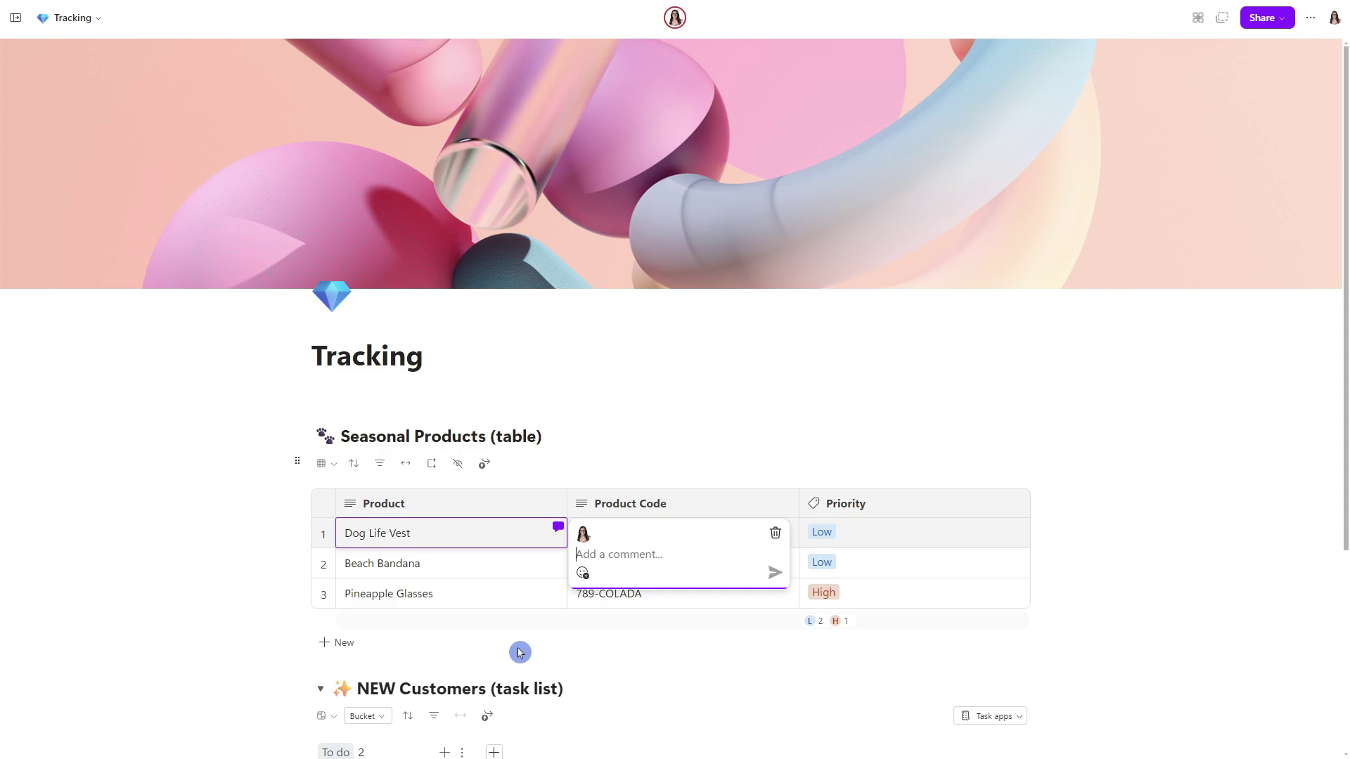
type("@mike")
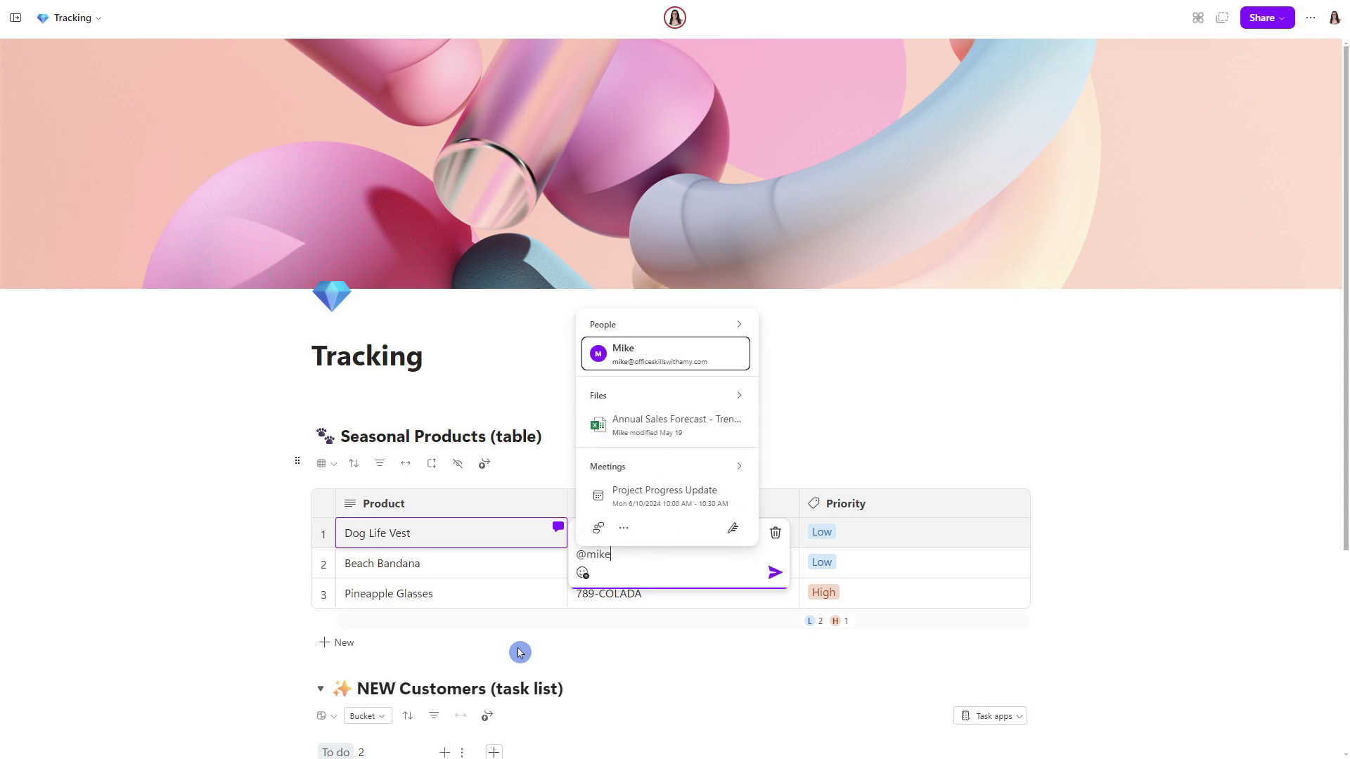
key("Return")
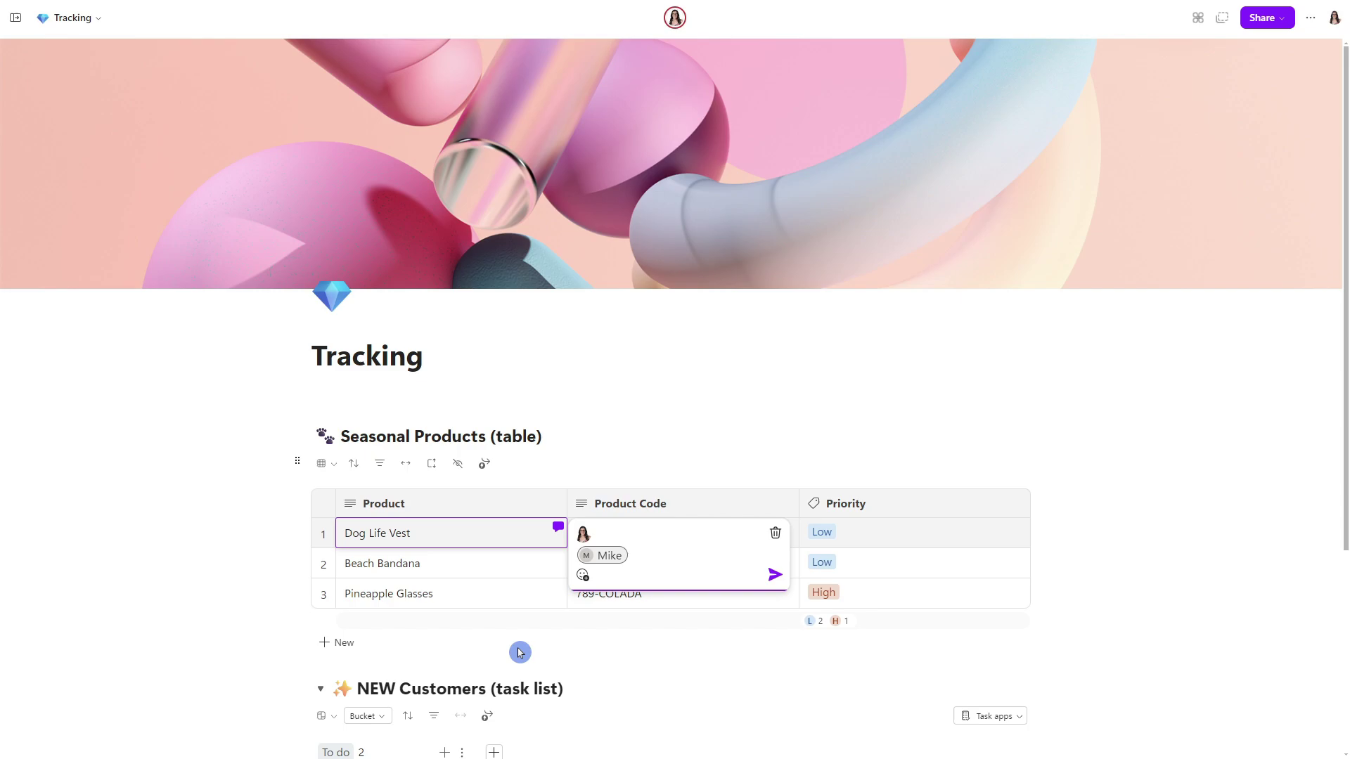
type("what do you think about this image?")
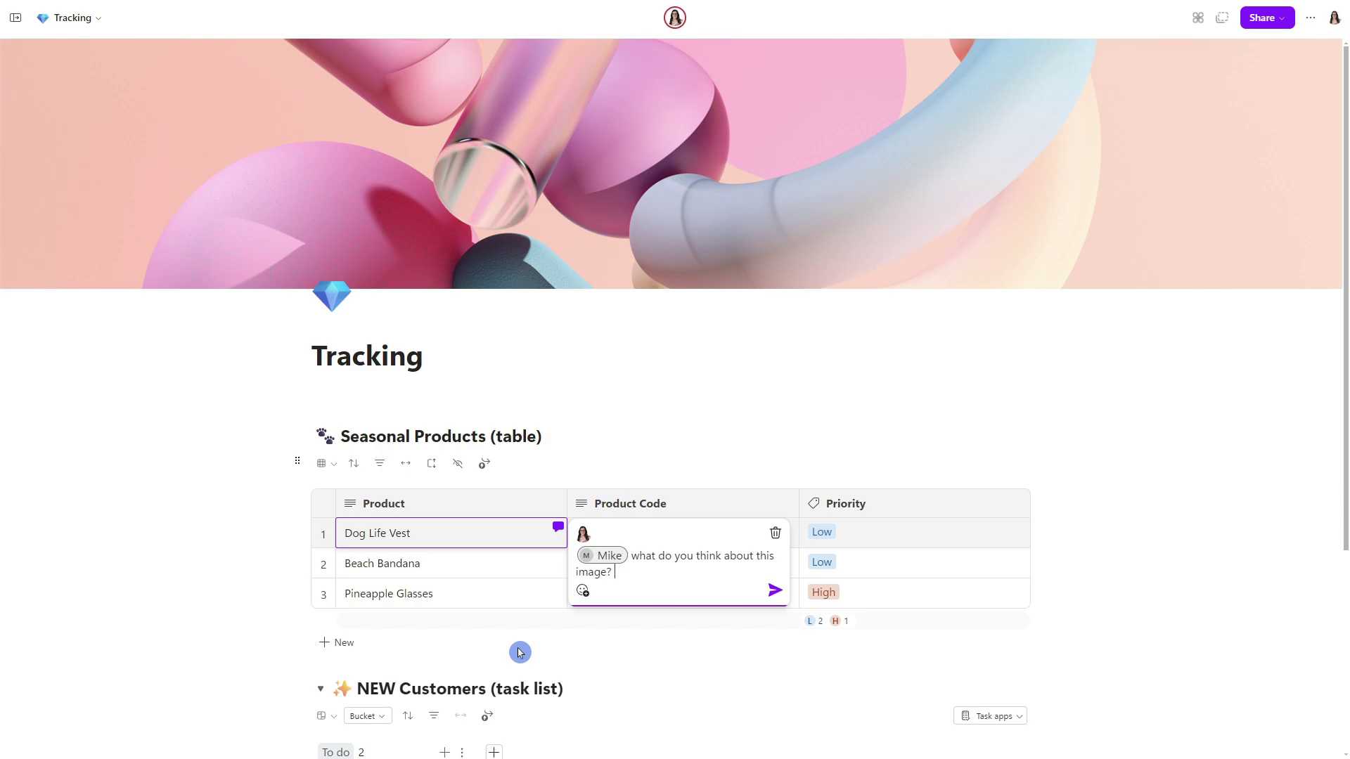
left_click(520, 653)
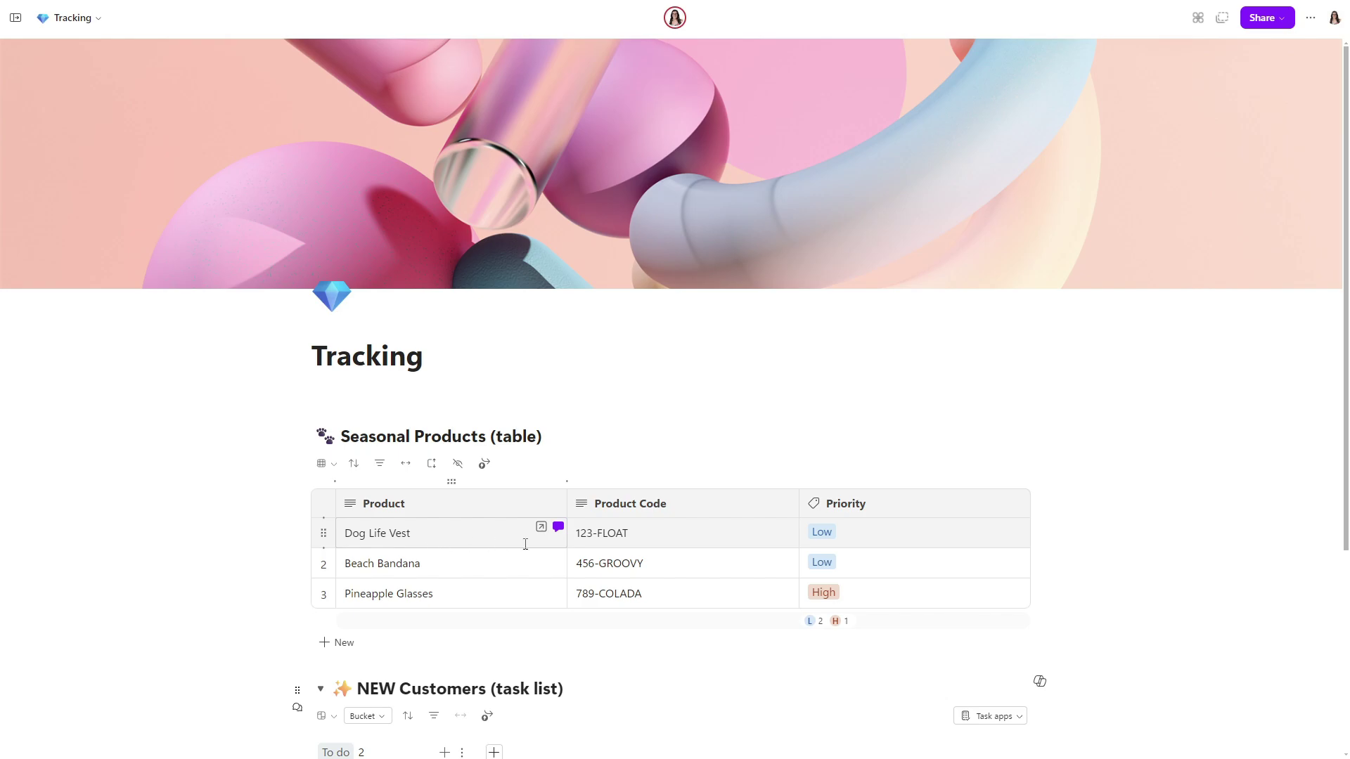
Start a comment on the 123-FLOAT cell and paste 'Like 👍 Subscribe 💗' into it.
left_click(696, 535)
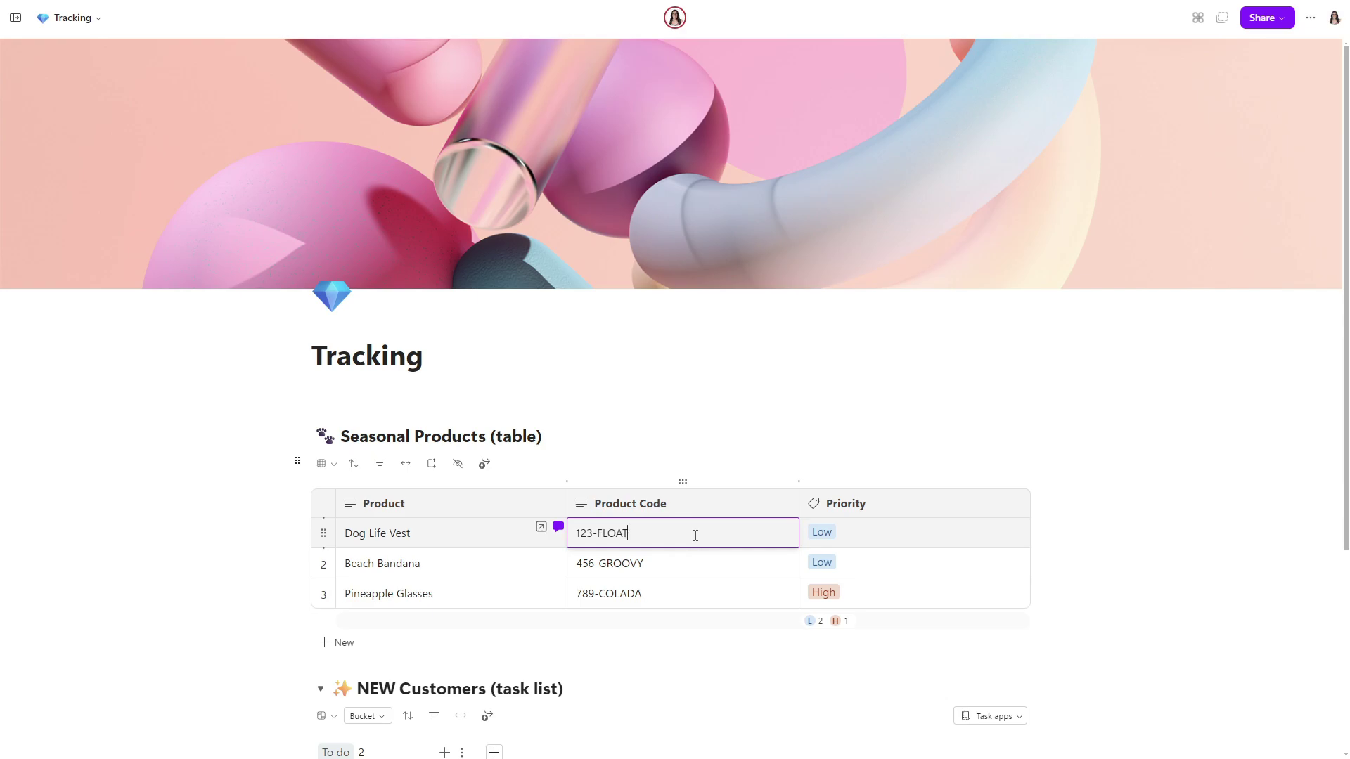
key("ctrl+shift+F2")
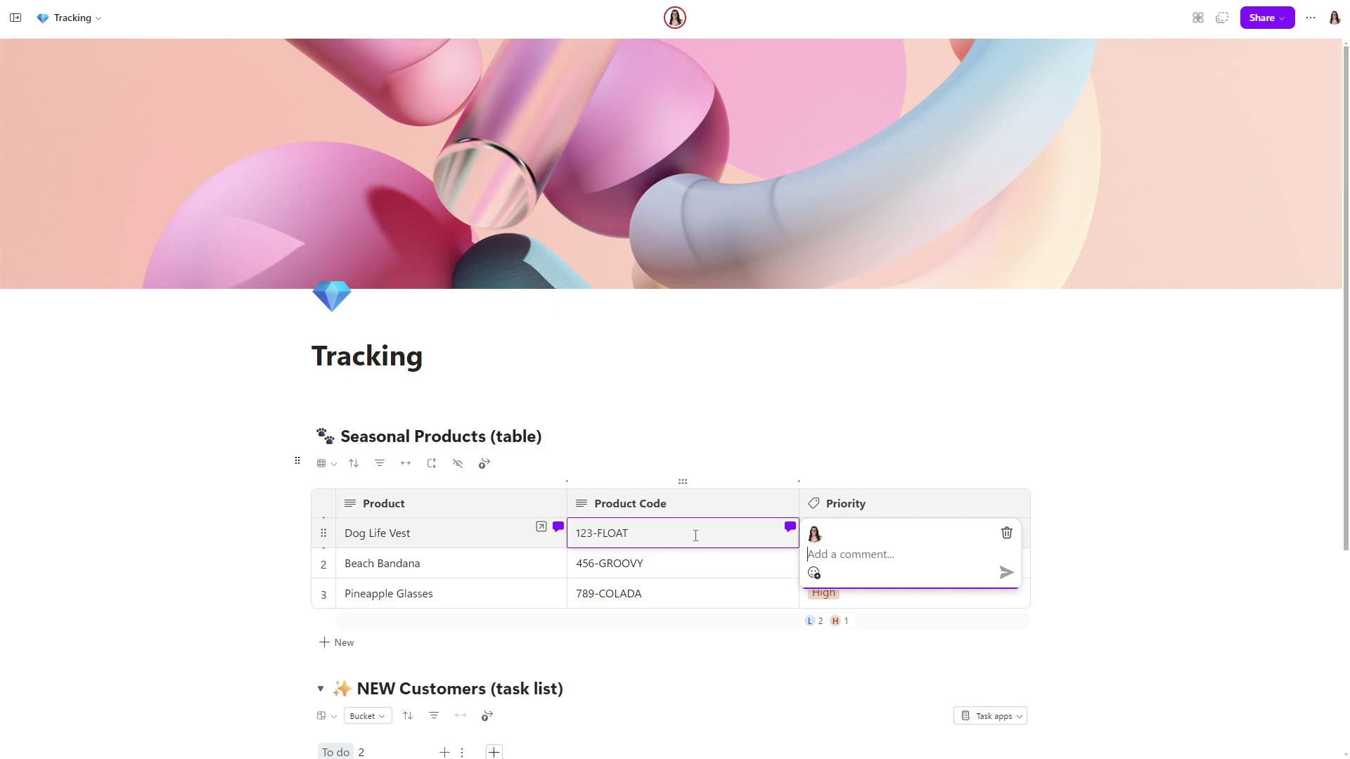
type("Like 👍 Subscribe 💗")
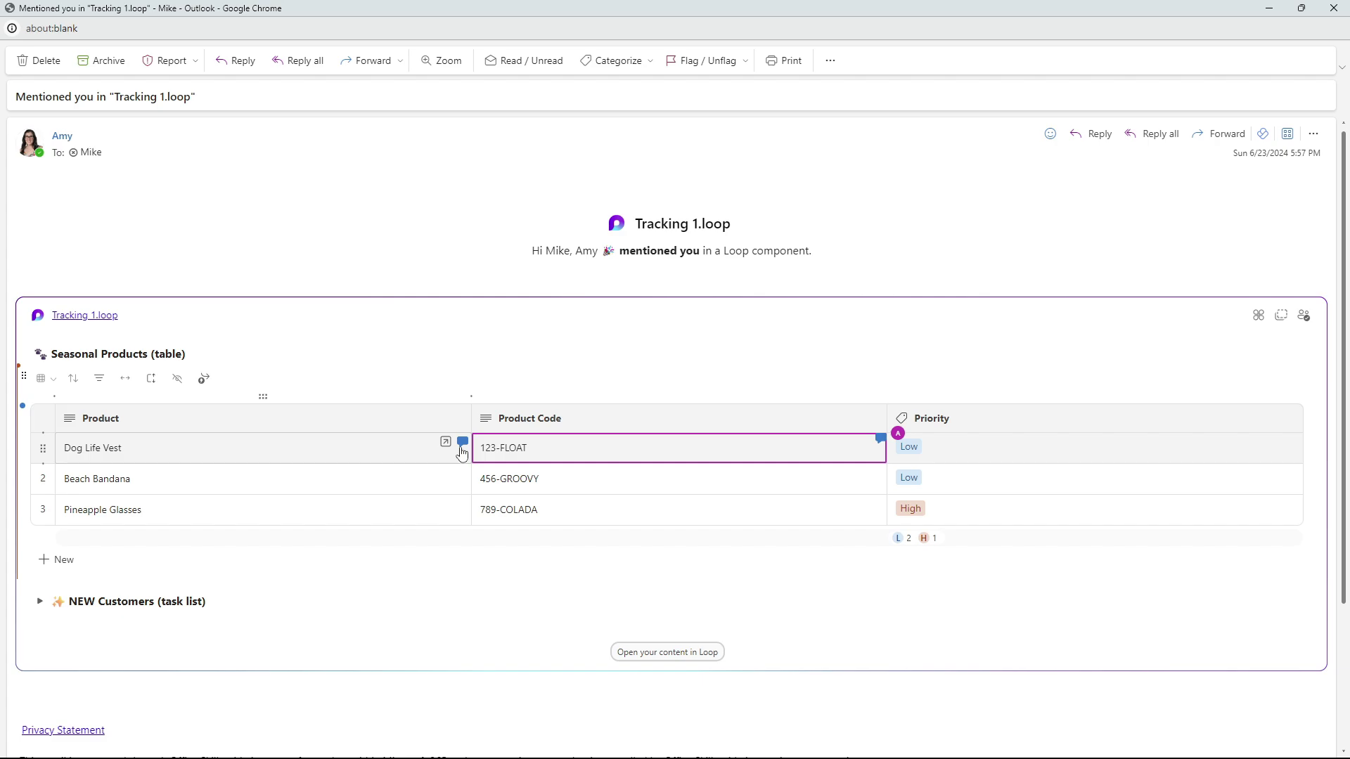
Reply 'Love it!' on the Dog Life Vest comment thread in the email's embedded table.
left_click(464, 448)
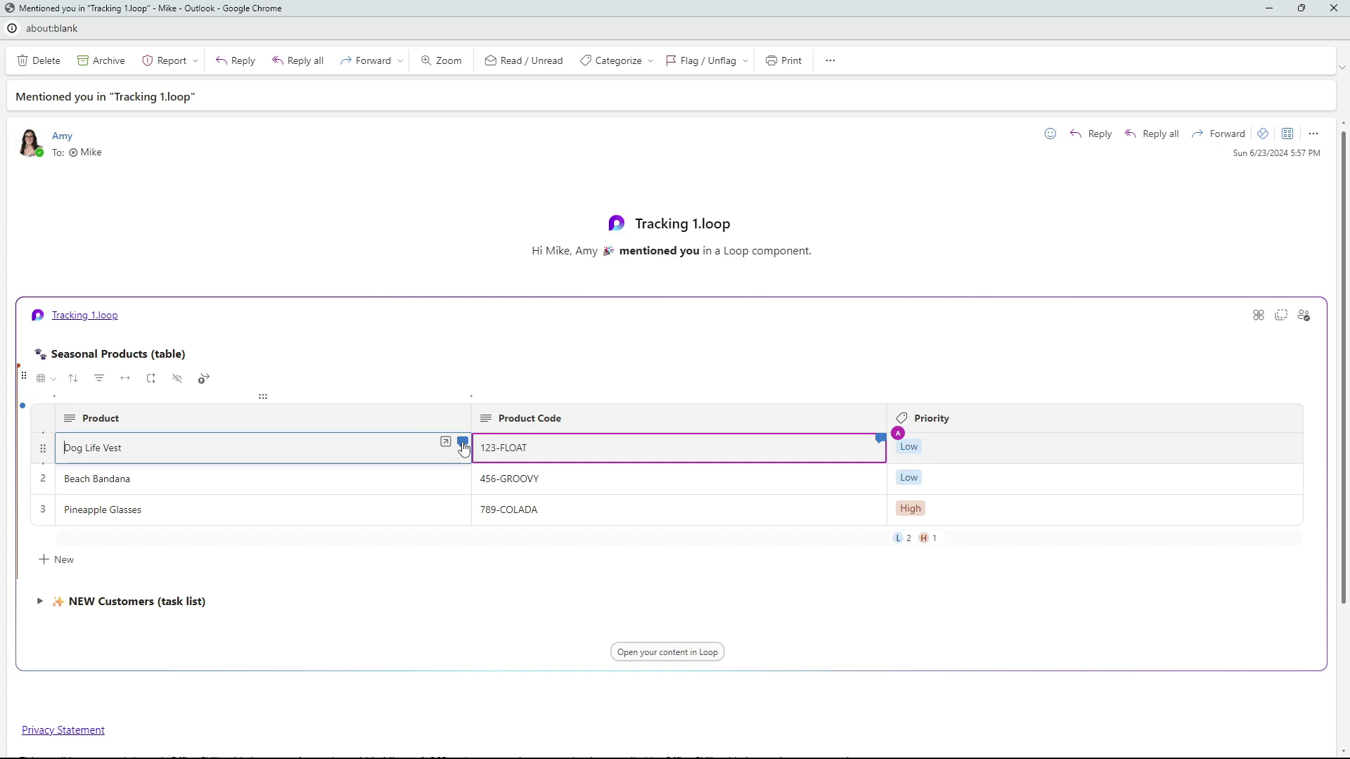
type("Love it!")
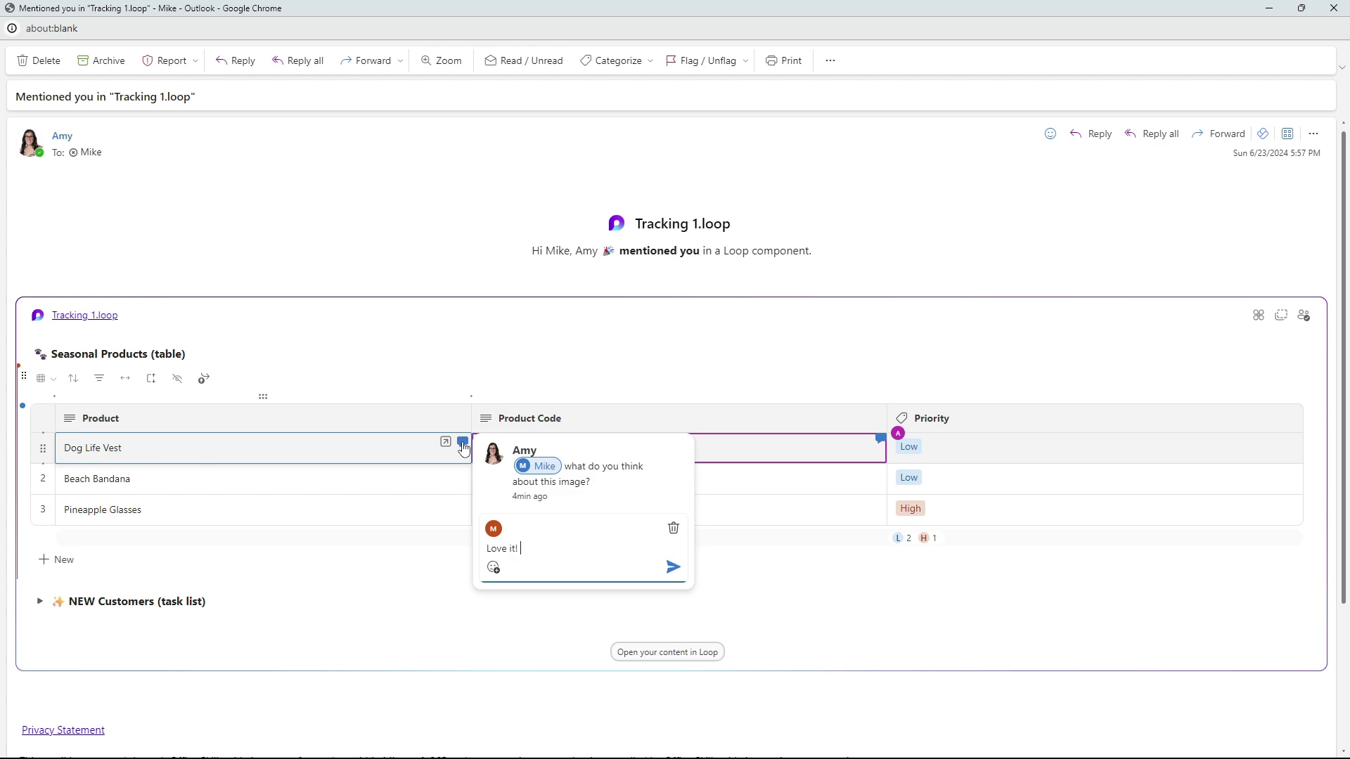
key("Return")
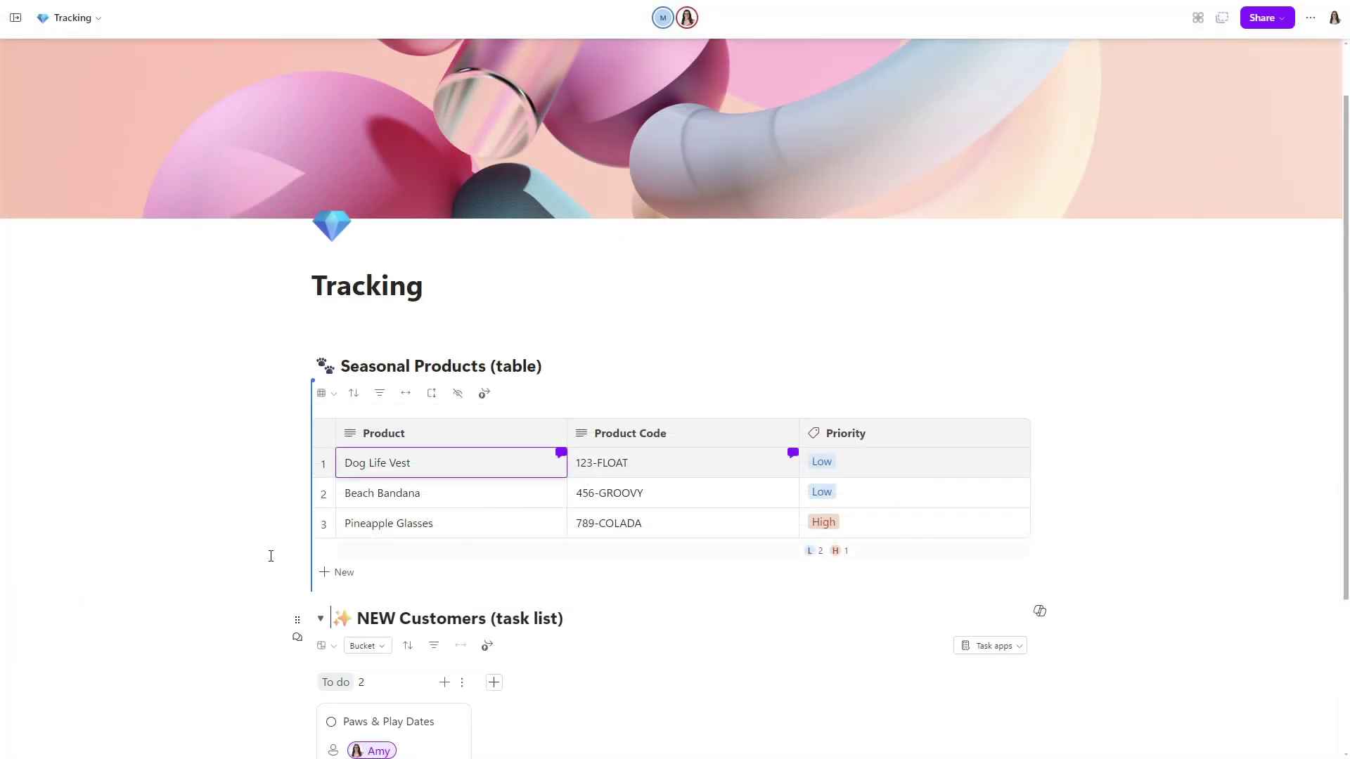
Open the Dog Life Vest comment thread to read the reply and view the first comment's actions.
left_click(560, 457)
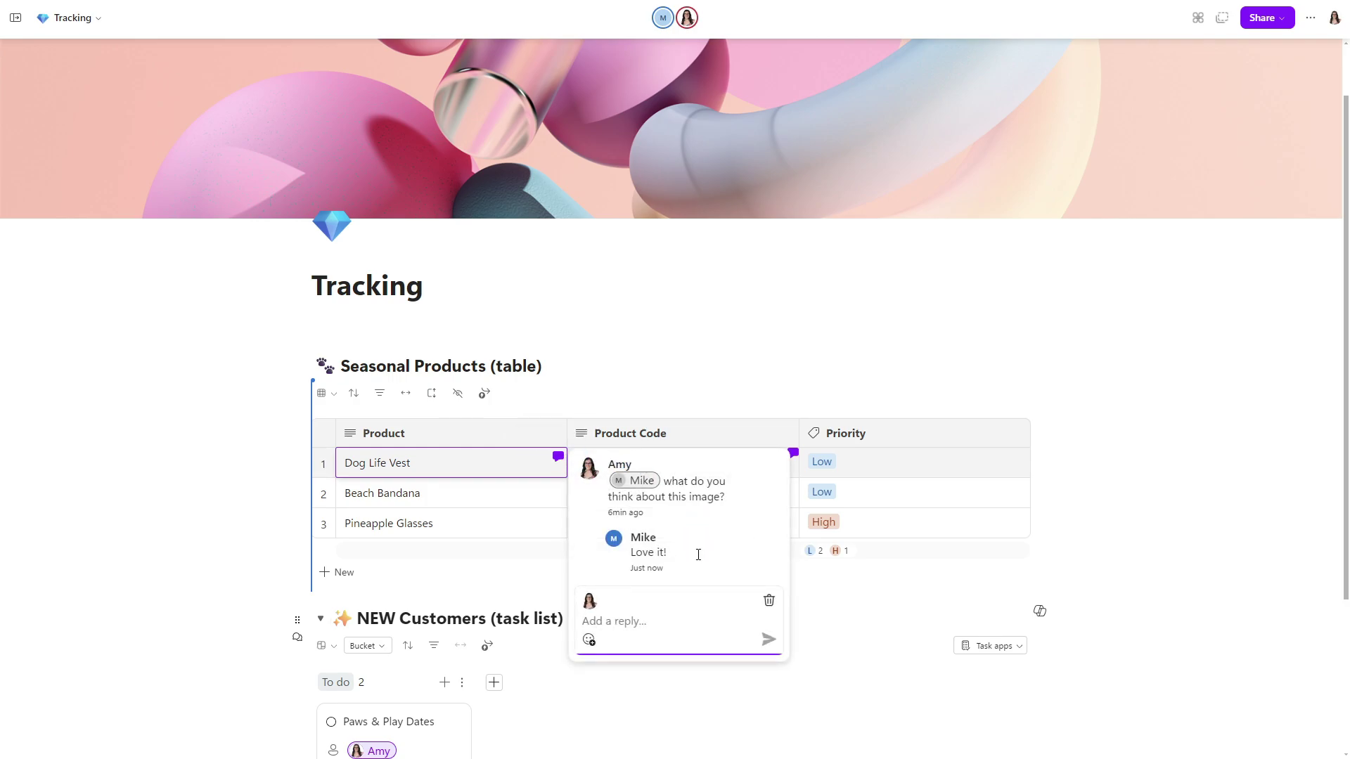
left_click(733, 485)
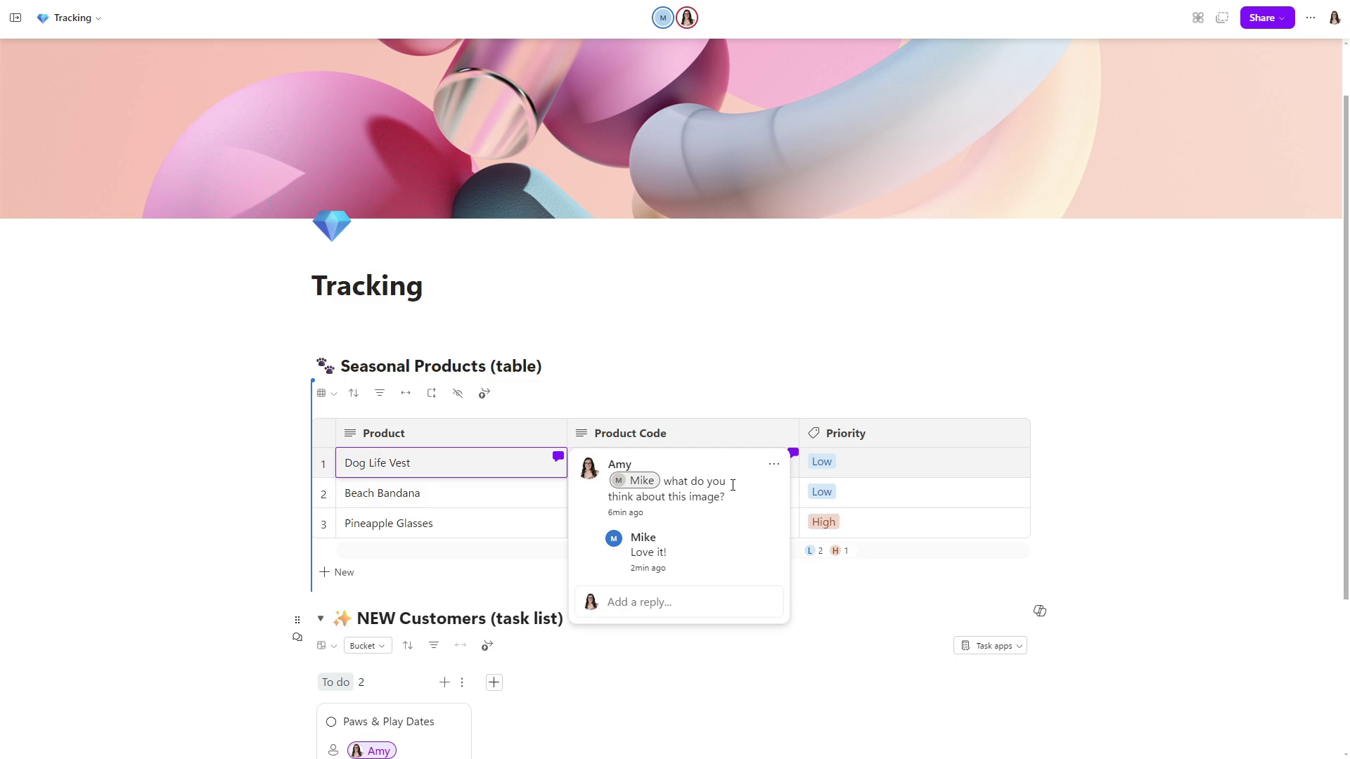
left_click(774, 465)
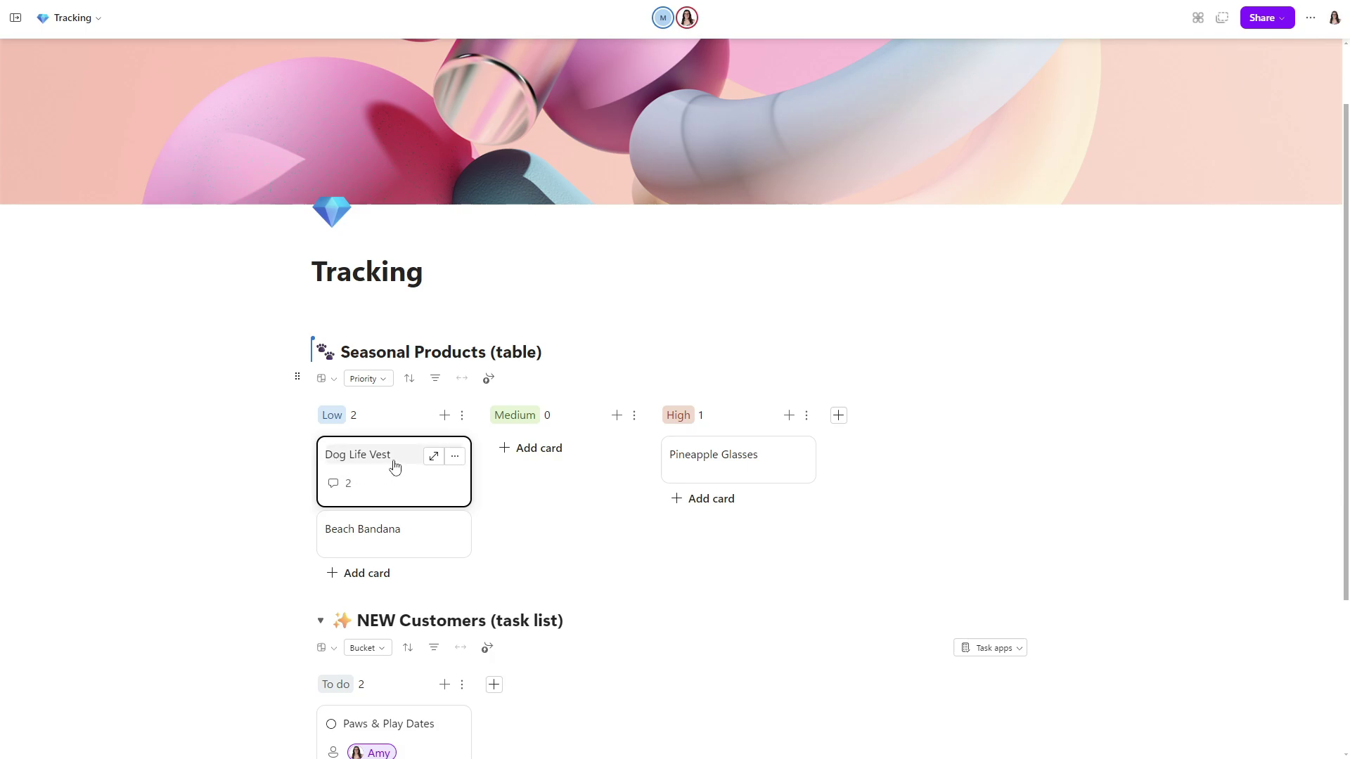
Open the Dog Life Vest card details and show the 'Like 👍 Subscribe 💗' comment on its product code.
left_click(393, 494)
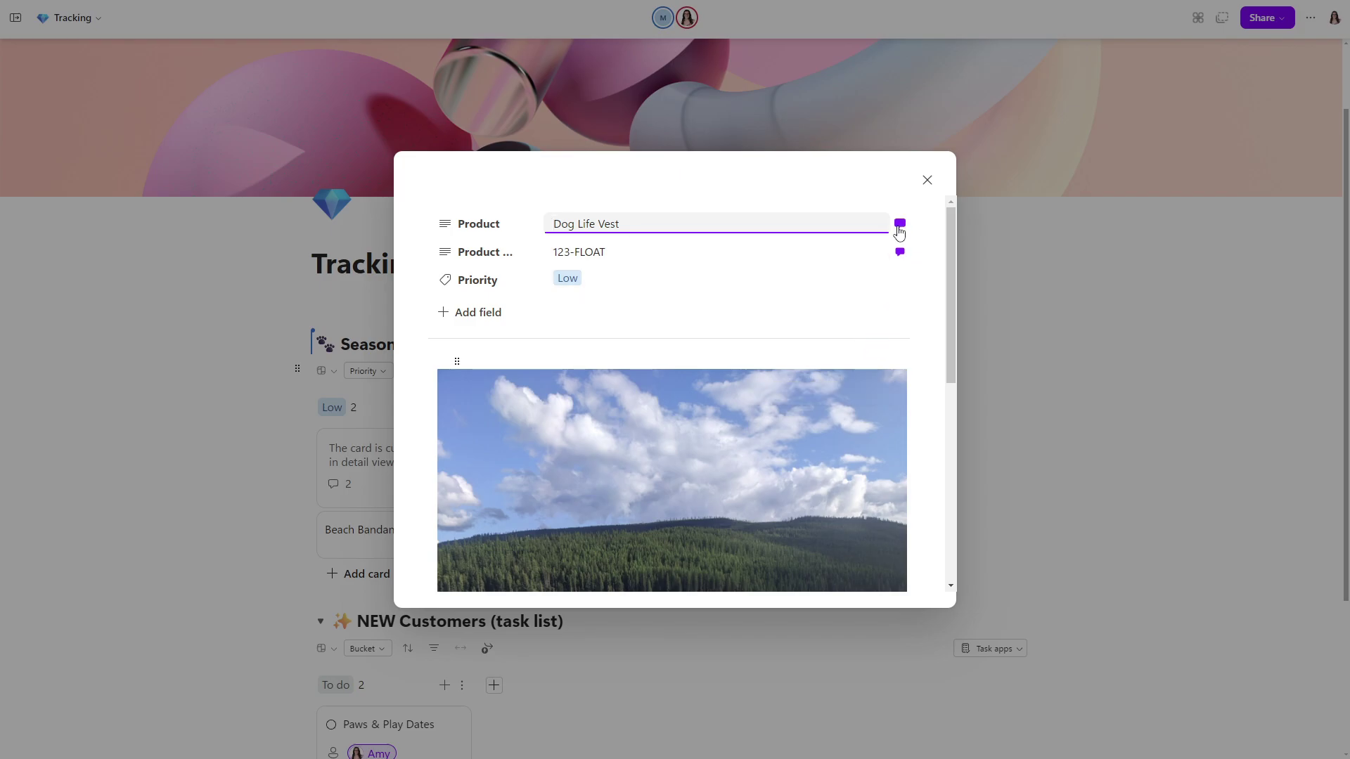
left_click(899, 256)
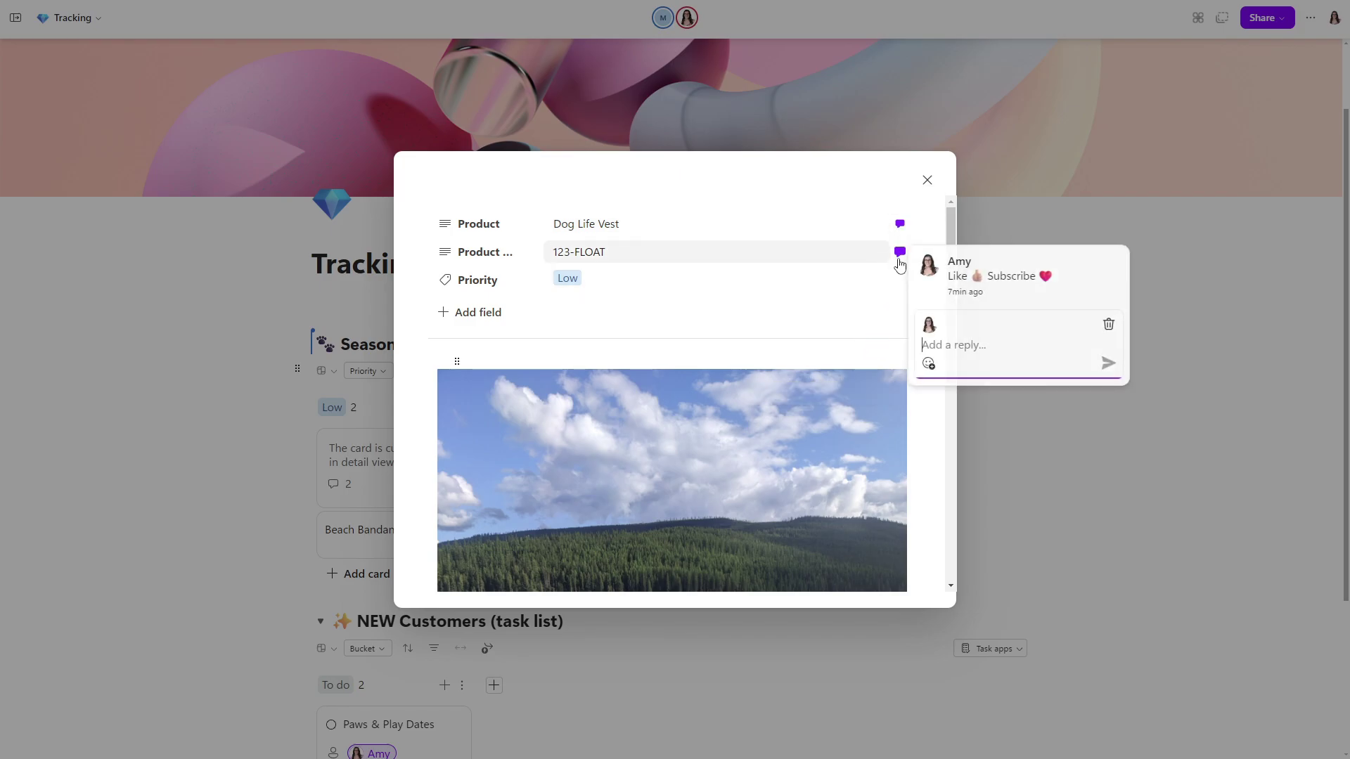